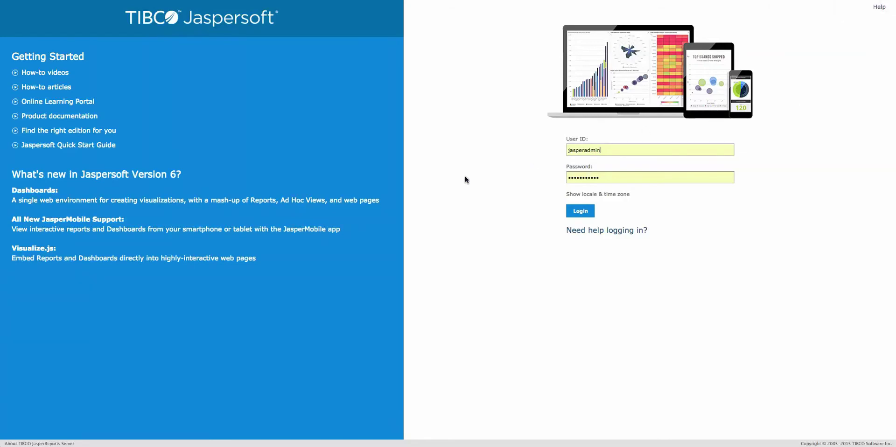
# Sign in to JasperReports Server and open the repository
pyautogui.click(582, 213)
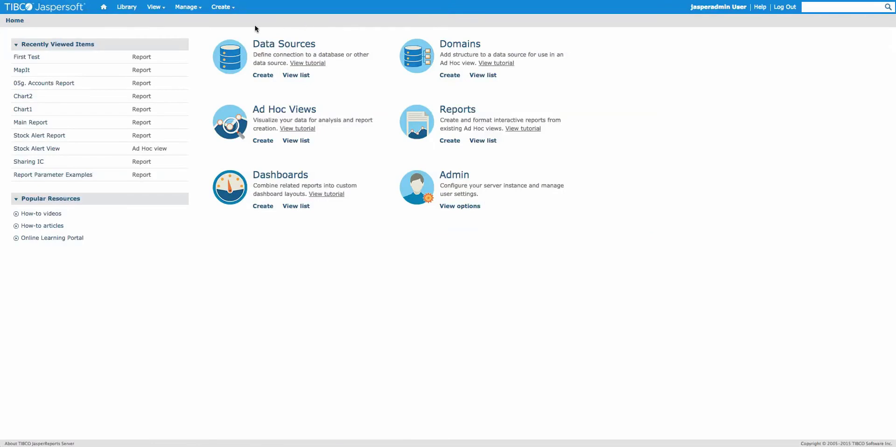
pyautogui.moveTo(155, 7)
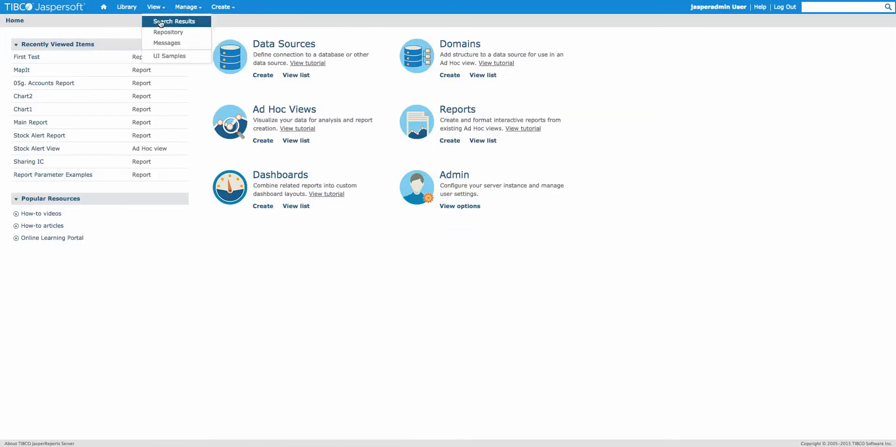
pyautogui.click(160, 32)
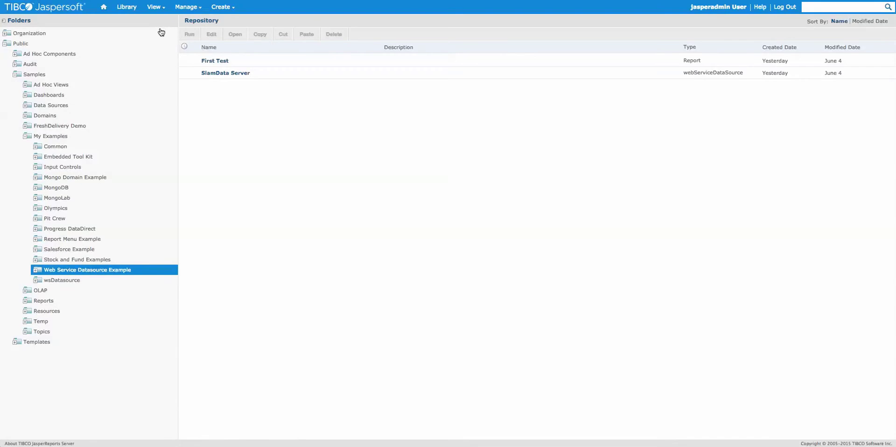
# Create a folder named 'Drill Down Example' inside My Examples
pyautogui.rightClick(57, 138)
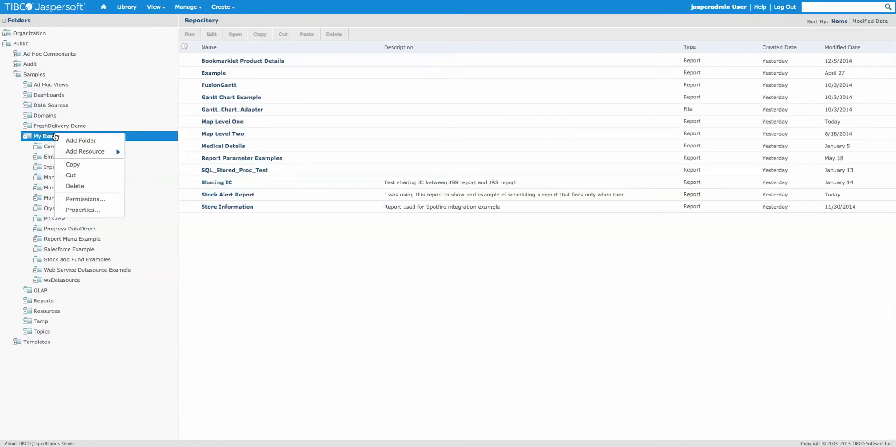
pyautogui.click(63, 141)
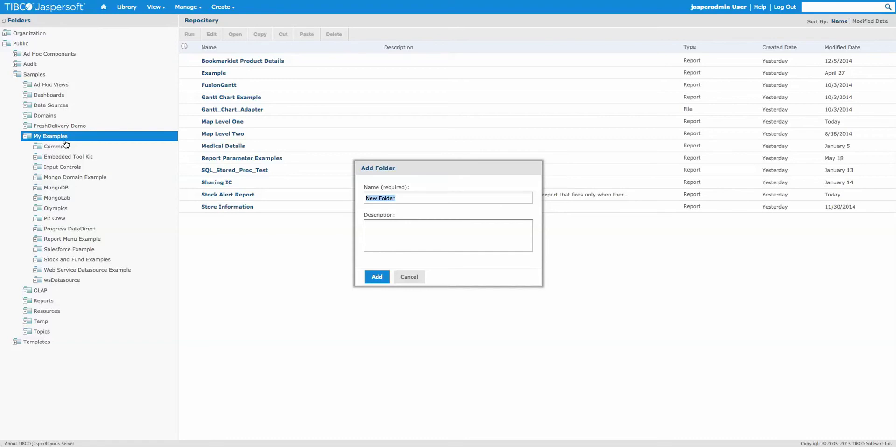
pyautogui.write('Drill Down Example')
pyautogui.click(377, 277)
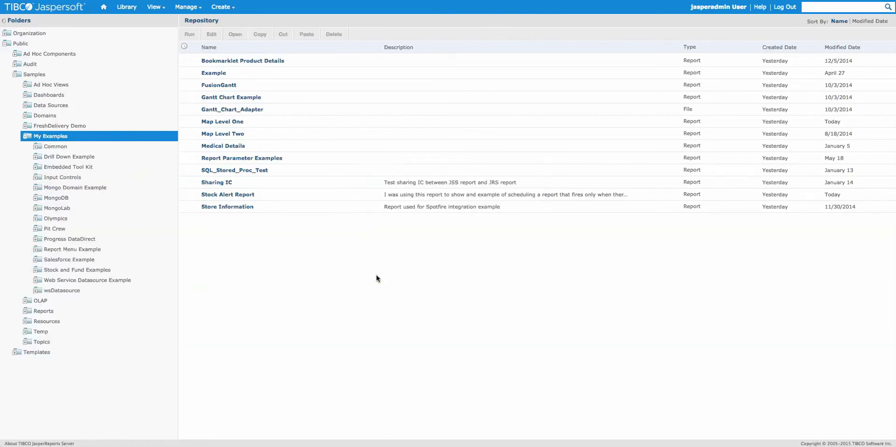
# Start a new ad hoc view on Supermart Domain with the Sales fields selected
pyautogui.click(223, 7)
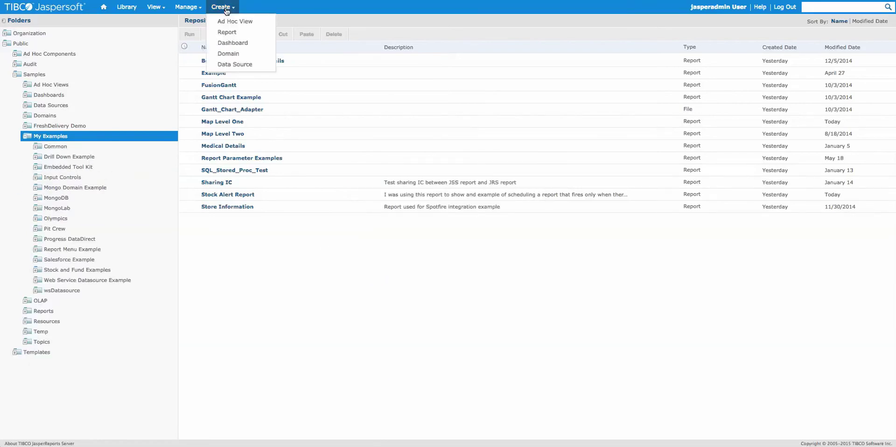
pyautogui.click(231, 22)
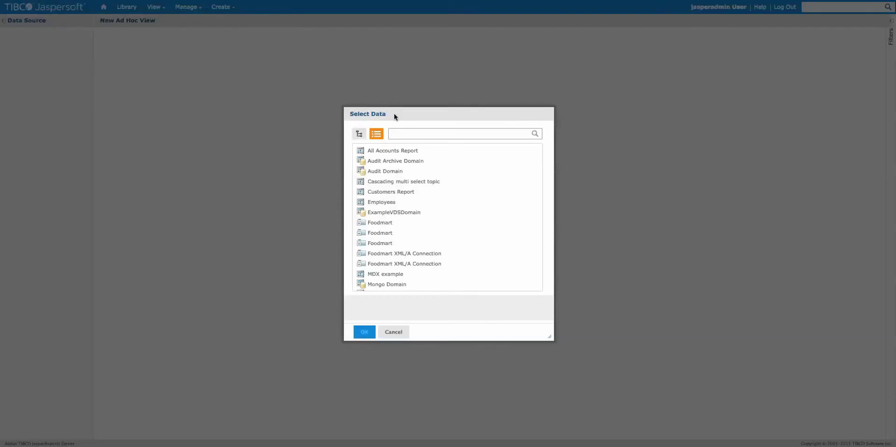
pyautogui.write('super')
pyautogui.click(371, 177)
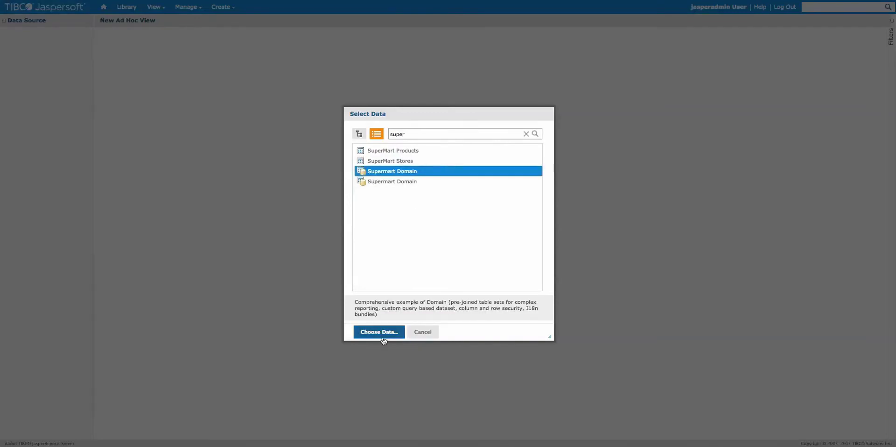
pyautogui.click(380, 335)
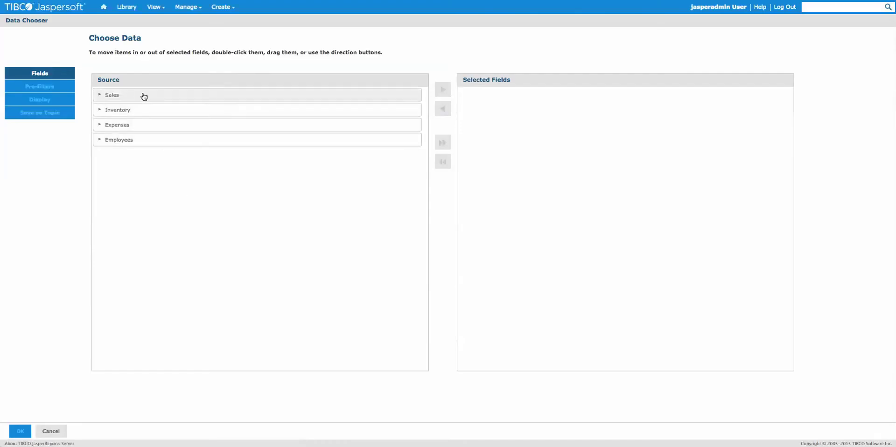
pyautogui.doubleClick(141, 95)
pyautogui.click(20, 431)
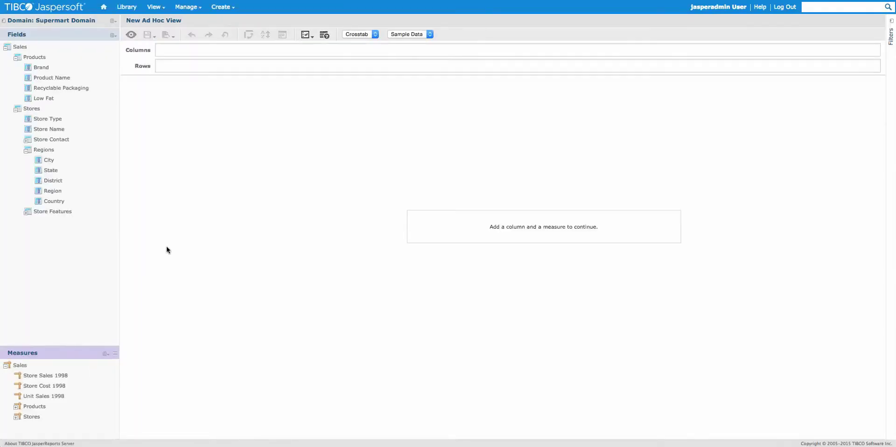
# Change the view from Crosstab to a Pie chart and put Store Type in the Rows
pyautogui.click(351, 34)
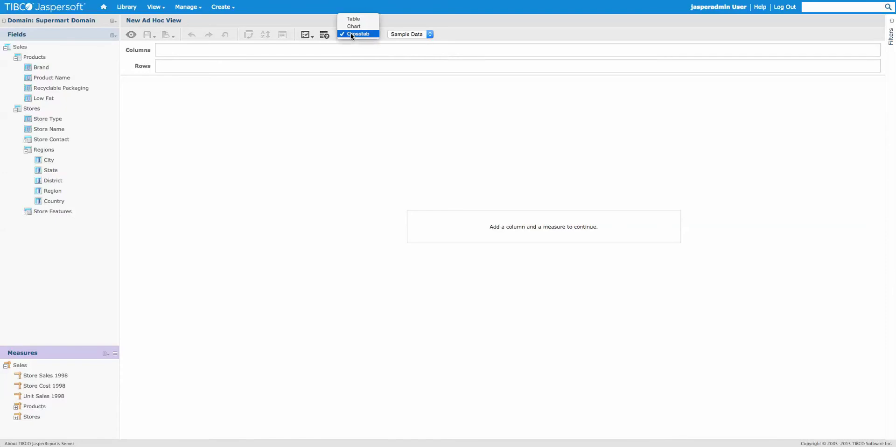
pyautogui.click(351, 27)
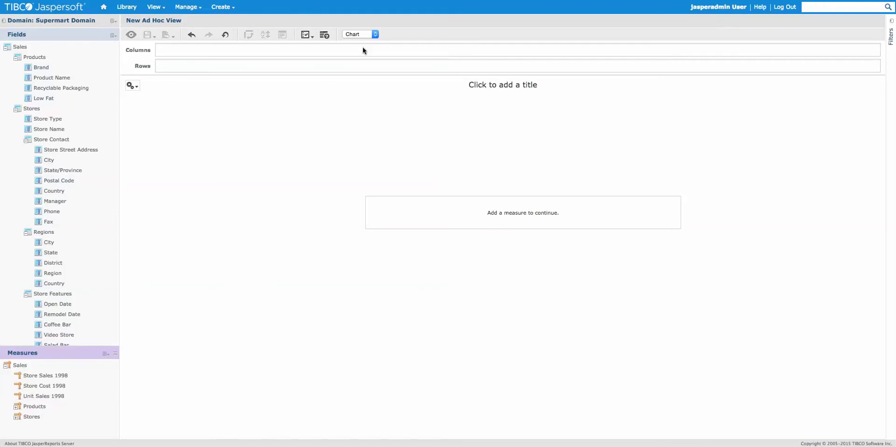
pyautogui.click(132, 86)
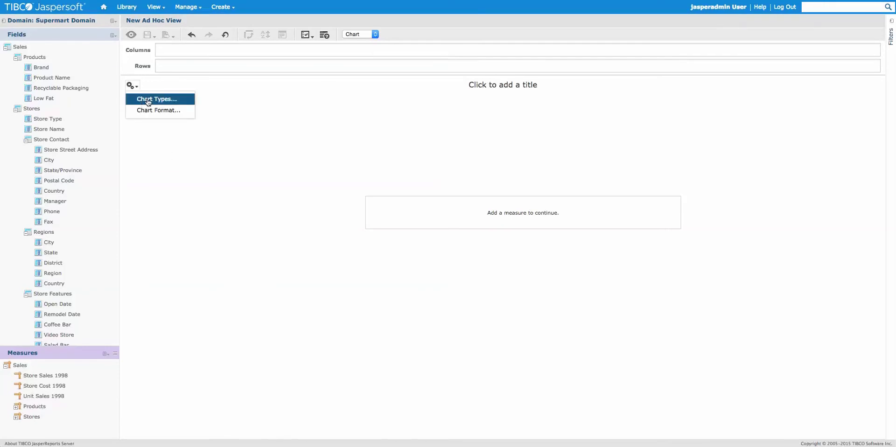
pyautogui.click(148, 102)
pyautogui.click(337, 297)
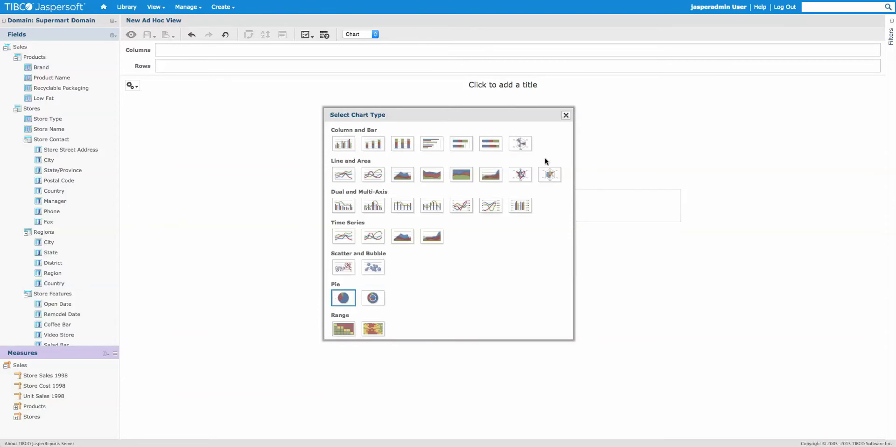
pyautogui.click(566, 115)
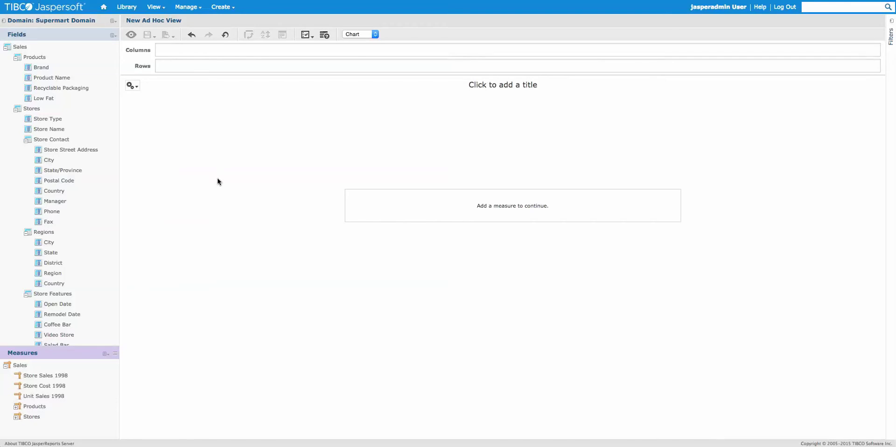
pyautogui.moveTo(47, 118); pyautogui.dragTo(167, 66)
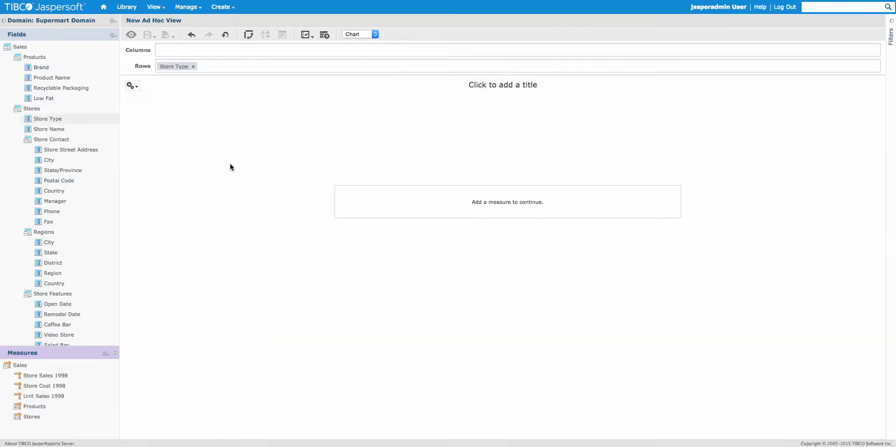
# Use Store Name as a measure and add its CountAll to the Rows
pyautogui.doubleClick(22, 418)
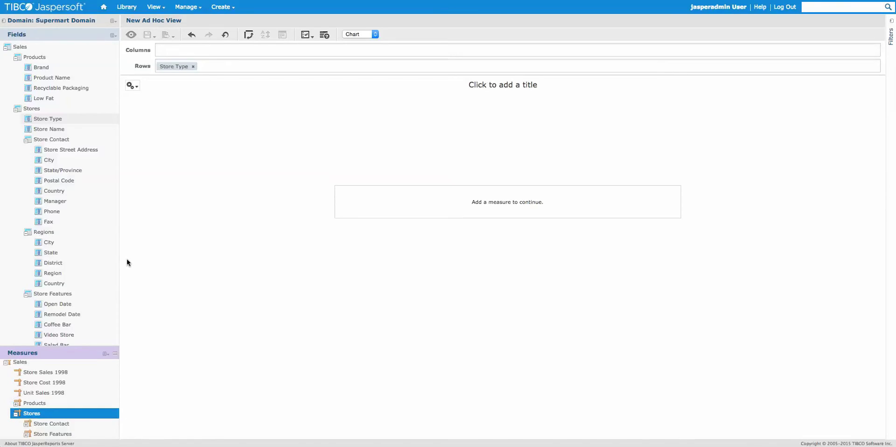
pyautogui.click(70, 129)
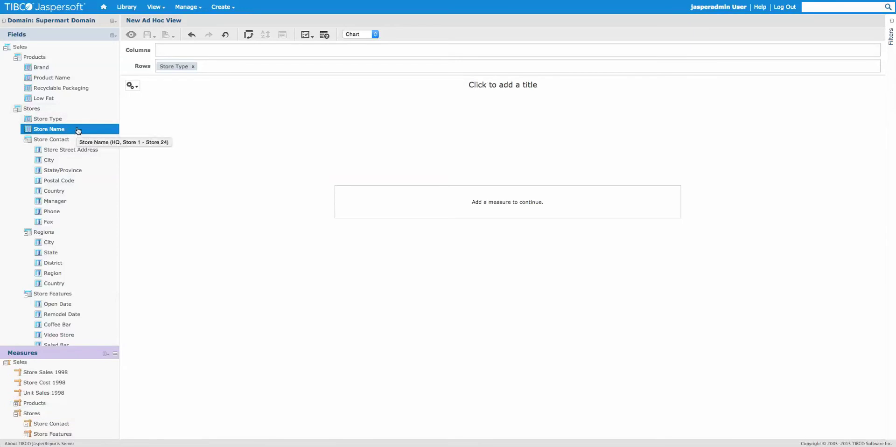
pyautogui.rightClick(77, 131)
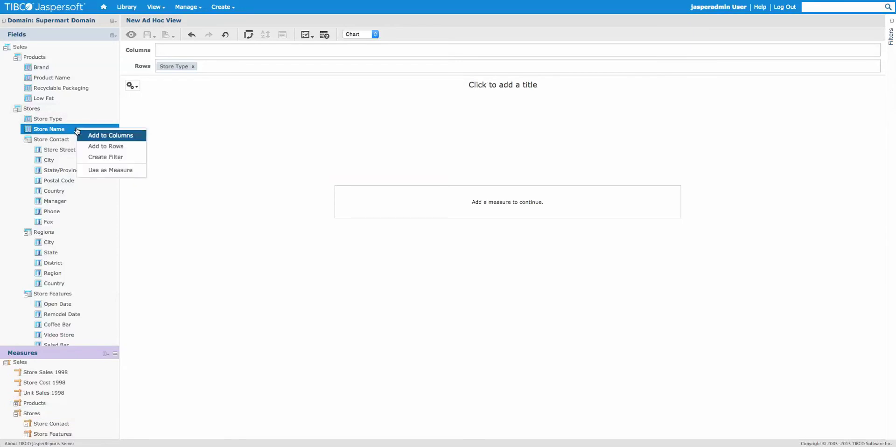
pyautogui.click(100, 170)
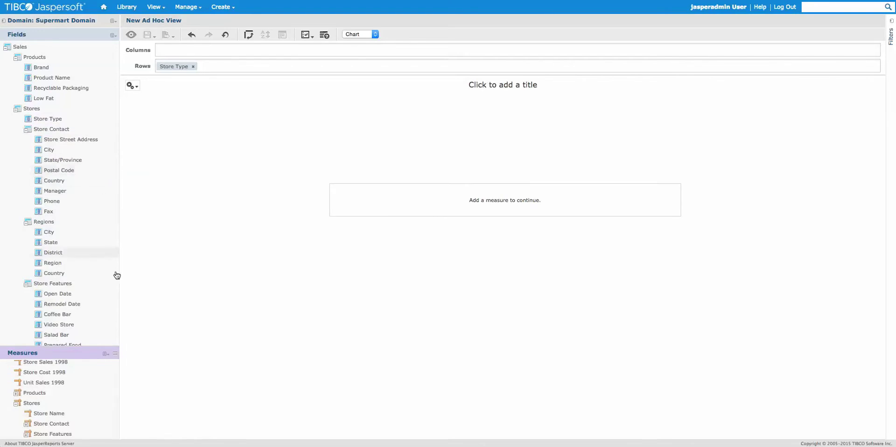
pyautogui.rightClick(51, 415)
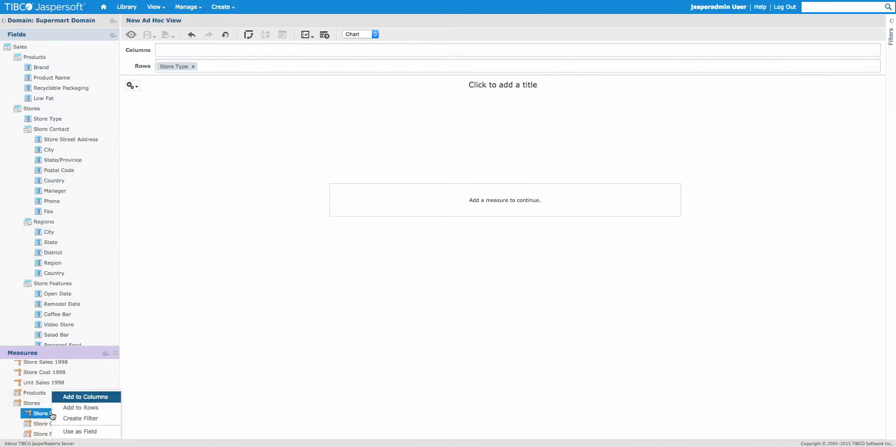
pyautogui.click(44, 415)
pyautogui.moveTo(44, 415); pyautogui.dragTo(218, 66)
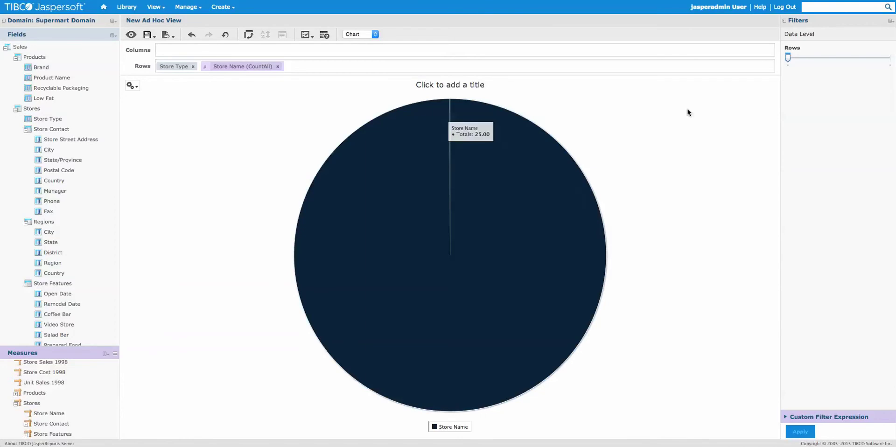
# Break the pie down by Store Type and title it 'Store Type Pie Chart'
pyautogui.click(887, 58)
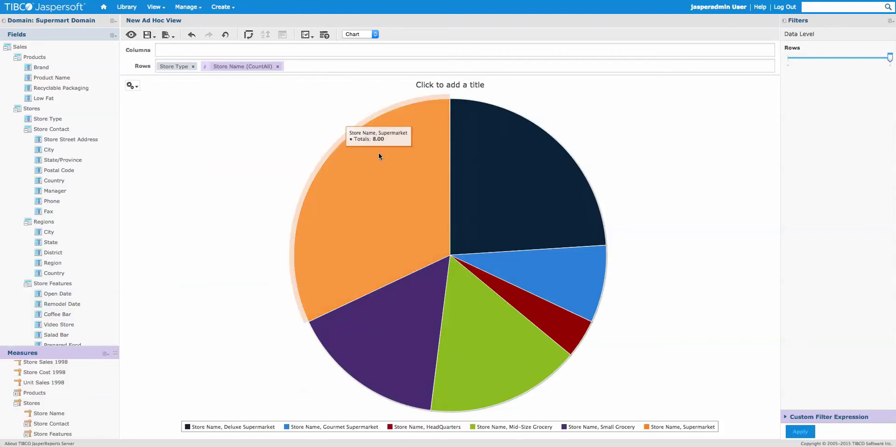
pyautogui.moveTo(493, 211)
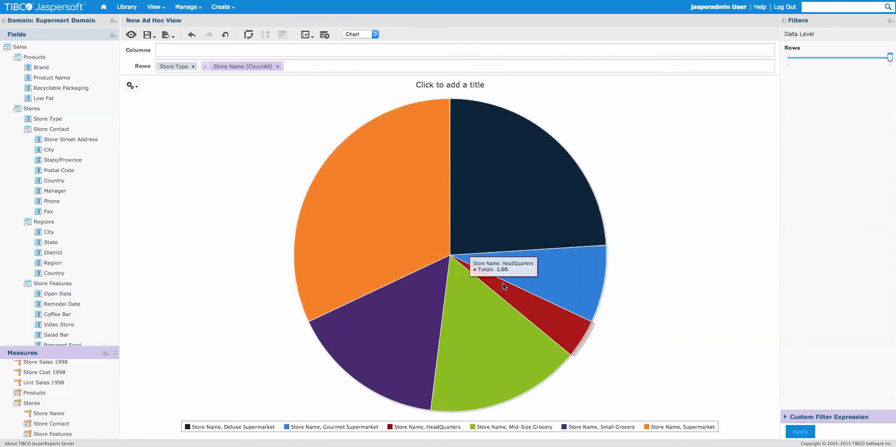
pyautogui.click(427, 84)
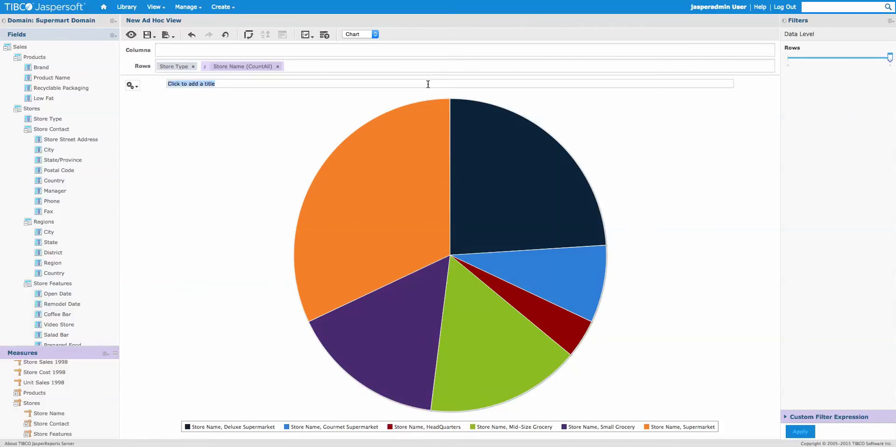
pyautogui.write('Store Type Pie Chart')
pyautogui.press('Return')
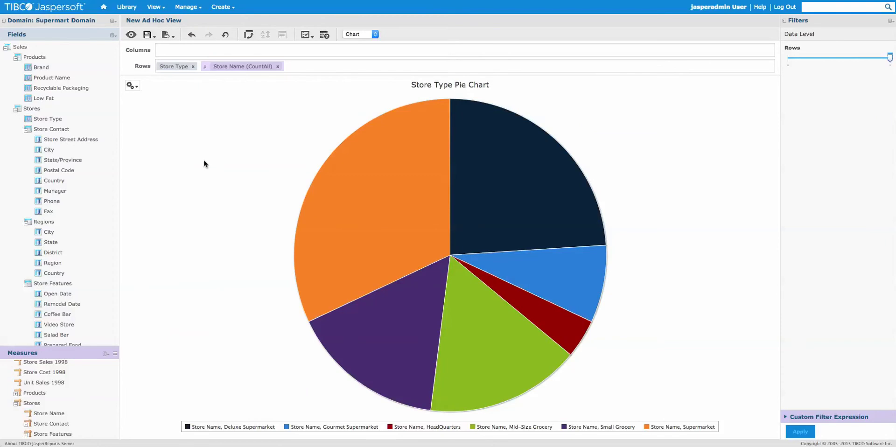
pyautogui.click(149, 35)
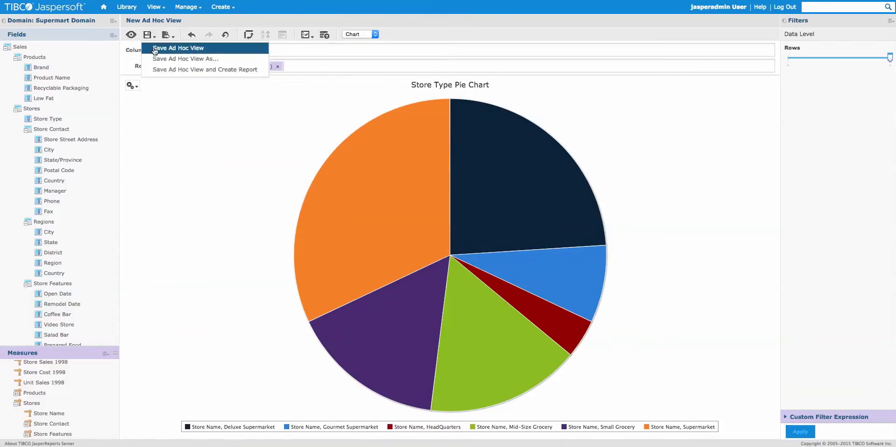
# Save the view as 'Store Type Pie Chart View' in Public > Samples > My Examples > Drill Down Example
pyautogui.click(155, 48)
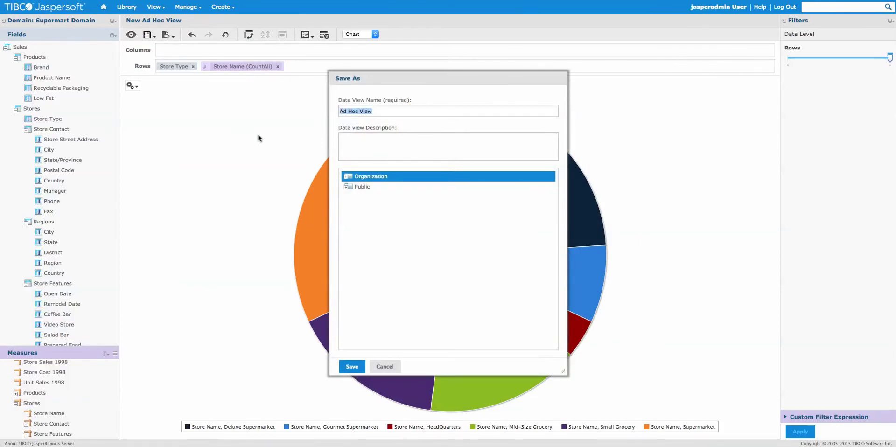
pyautogui.click(348, 186)
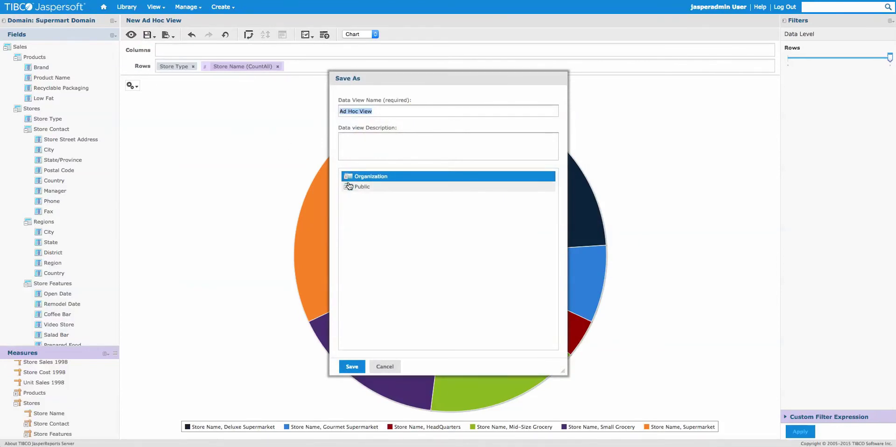
pyautogui.click(358, 216)
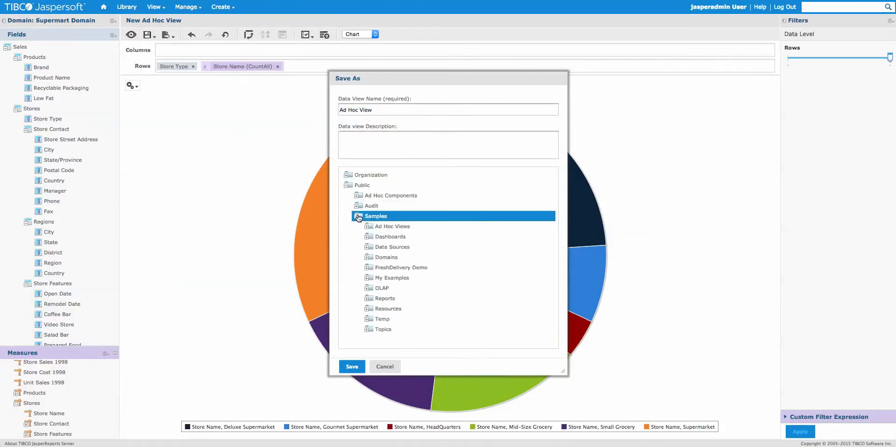
pyautogui.click(367, 279)
pyautogui.click(401, 298)
pyautogui.moveTo(381, 111); pyautogui.dragTo(321, 110)
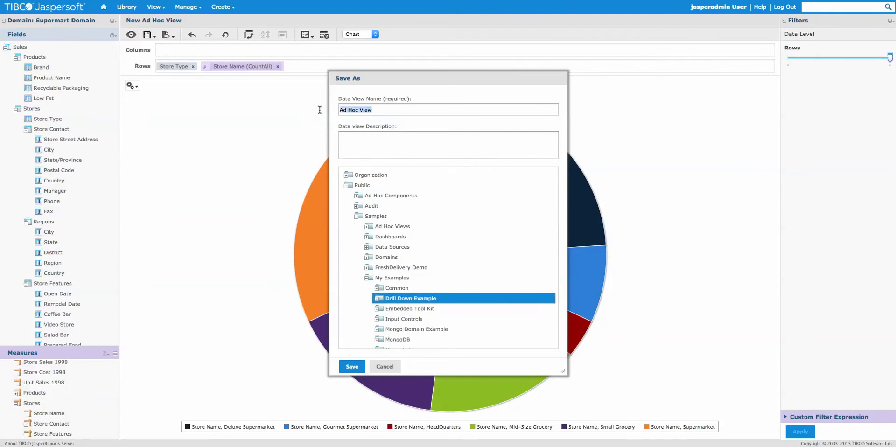
pyautogui.write('Store Type Pie Chart View')
pyautogui.press('Return')
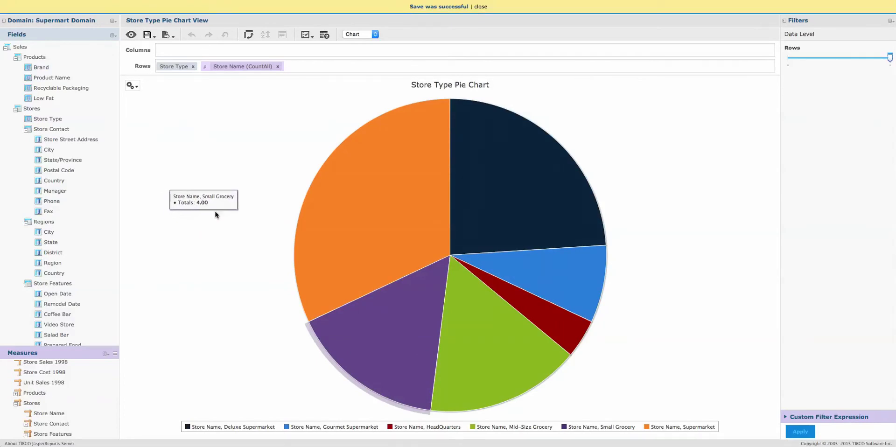
# Create a second ad hoc view on Supermart Domain with the Sales fields selected
pyautogui.moveTo(222, 6)
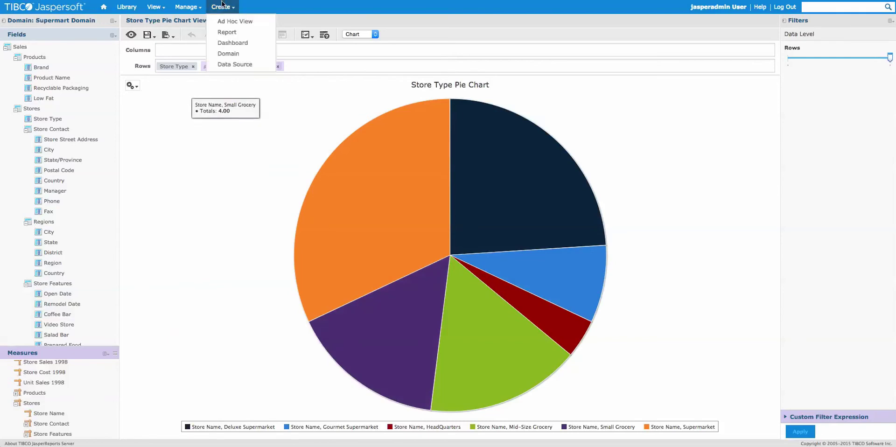
pyautogui.click(236, 21)
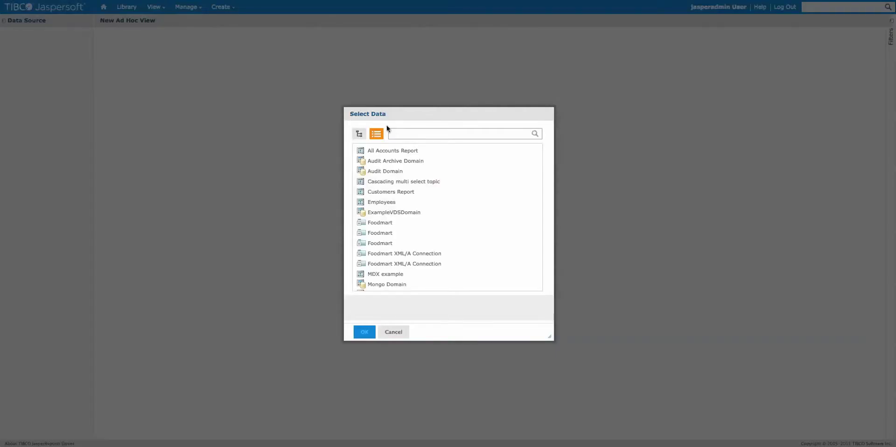
pyautogui.click(398, 133)
pyautogui.write('supre')
pyautogui.write('er')
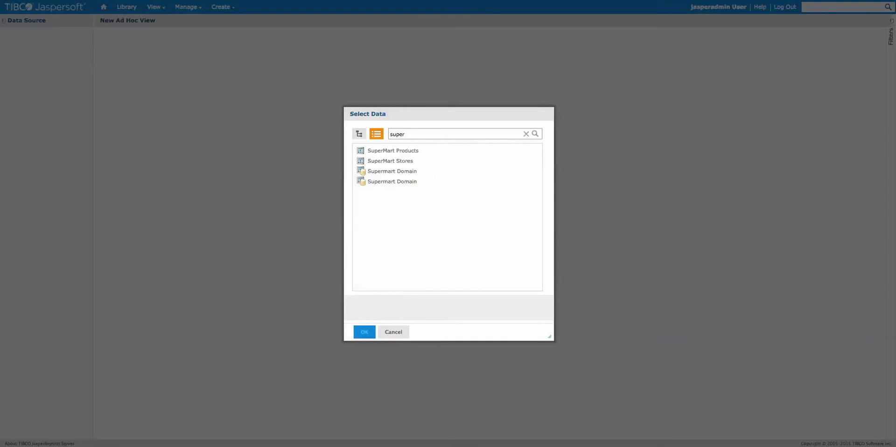
pyautogui.click(372, 171)
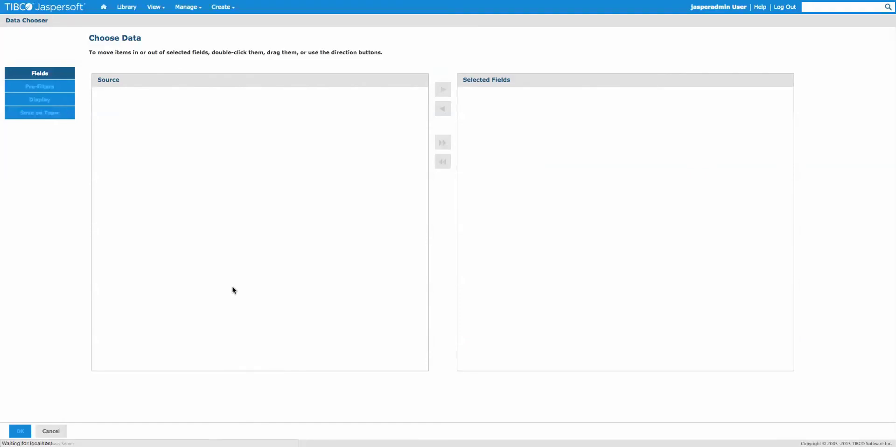
pyautogui.doubleClick(119, 95)
pyautogui.click(20, 431)
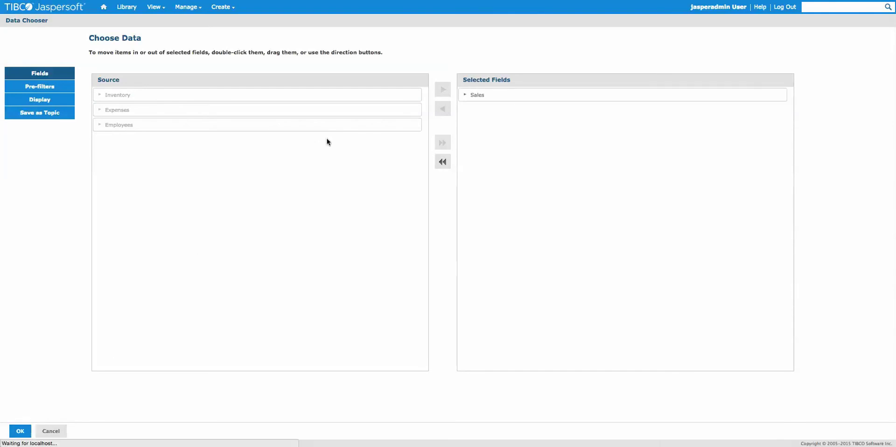
pyautogui.click(353, 35)
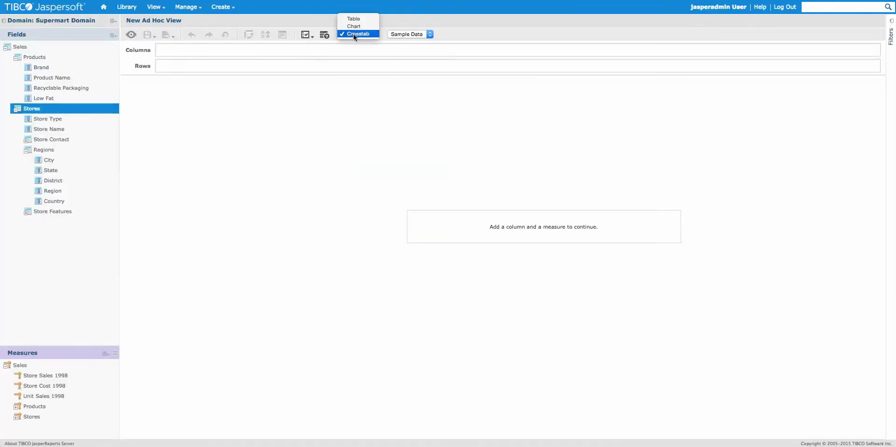
# Make it a table with Store Type, Store Name and all Regions columns, Store Type first
pyautogui.click(356, 19)
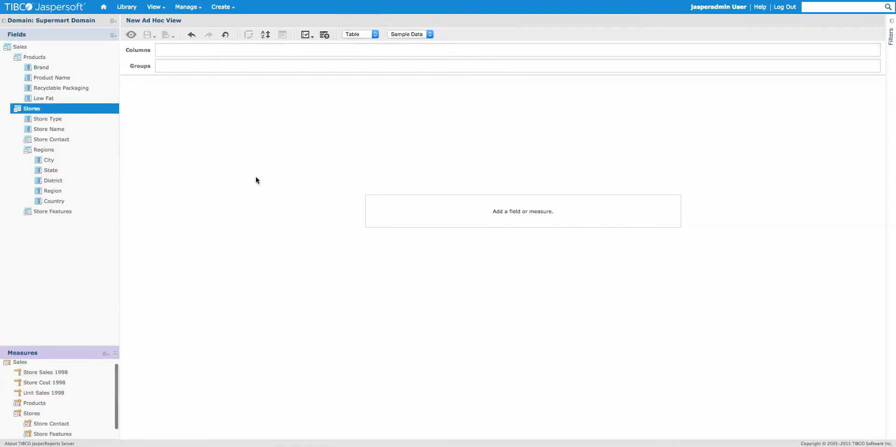
pyautogui.moveTo(104, 129); pyautogui.dragTo(161, 50)
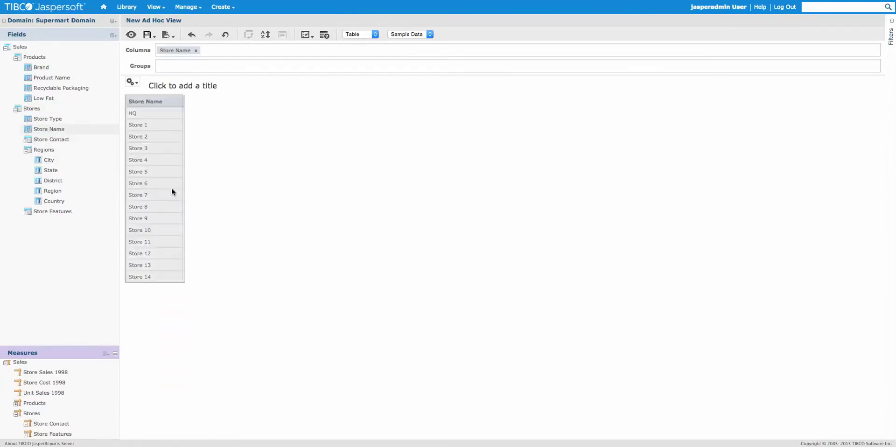
pyautogui.moveTo(40, 119); pyautogui.dragTo(206, 51)
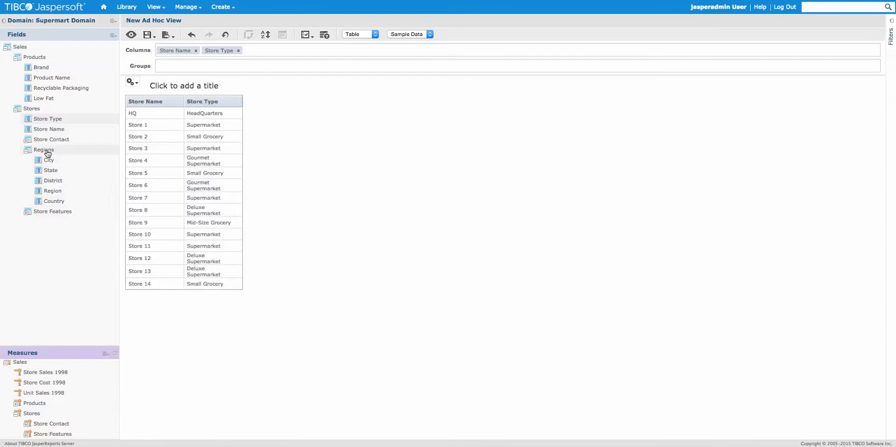
pyautogui.moveTo(47, 152); pyautogui.dragTo(252, 53)
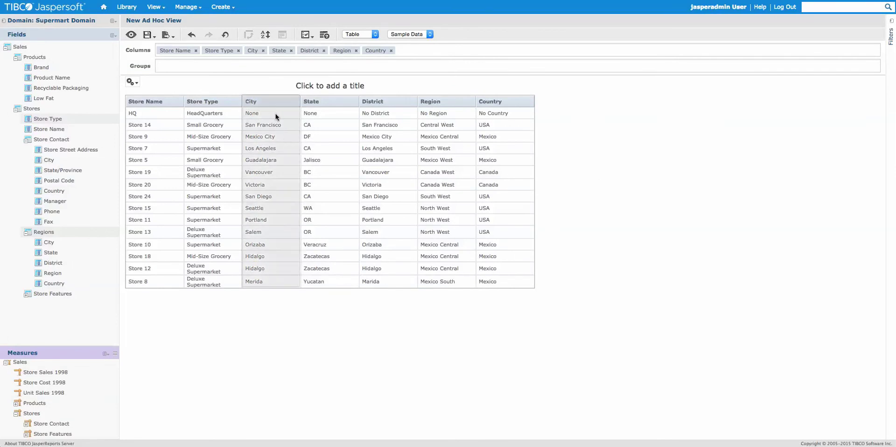
pyautogui.moveTo(211, 51); pyautogui.dragTo(173, 55)
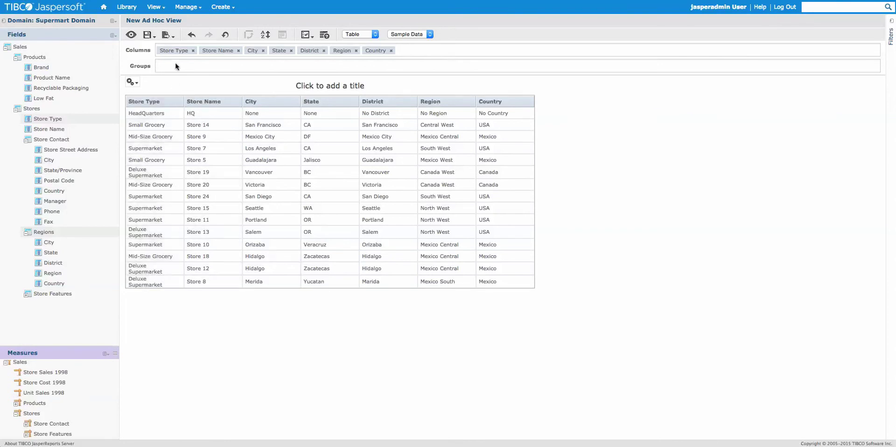
# Filter the table to Store Type equals Deluxe Supermarket
pyautogui.click(168, 52)
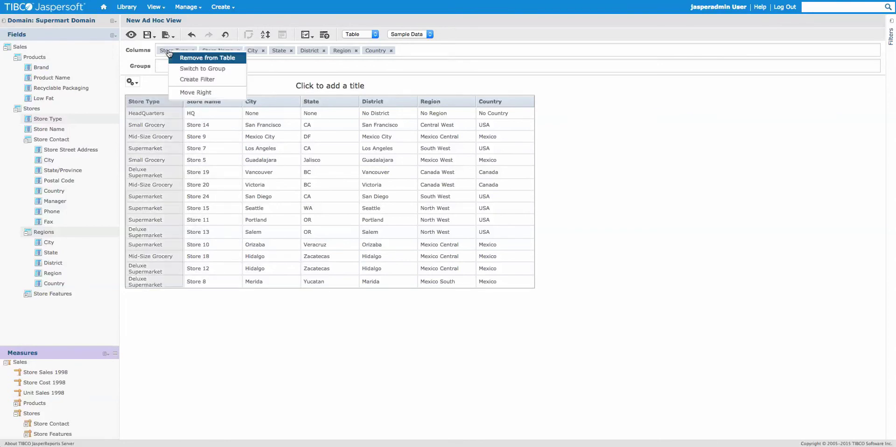
pyautogui.click(181, 80)
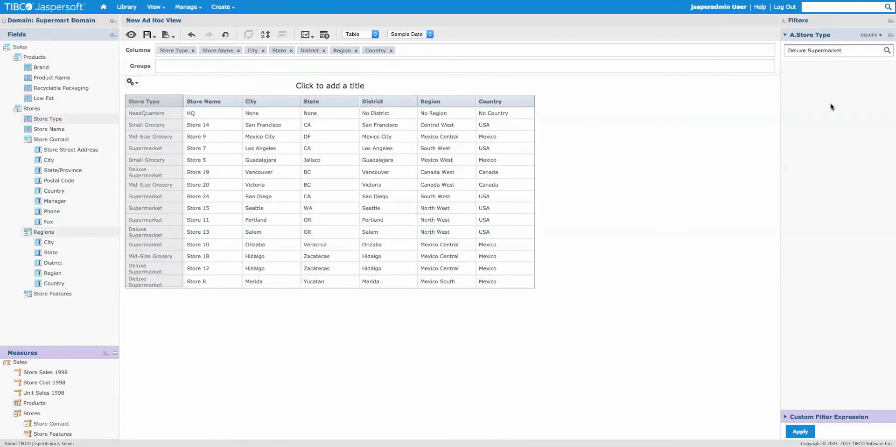
pyautogui.click(825, 55)
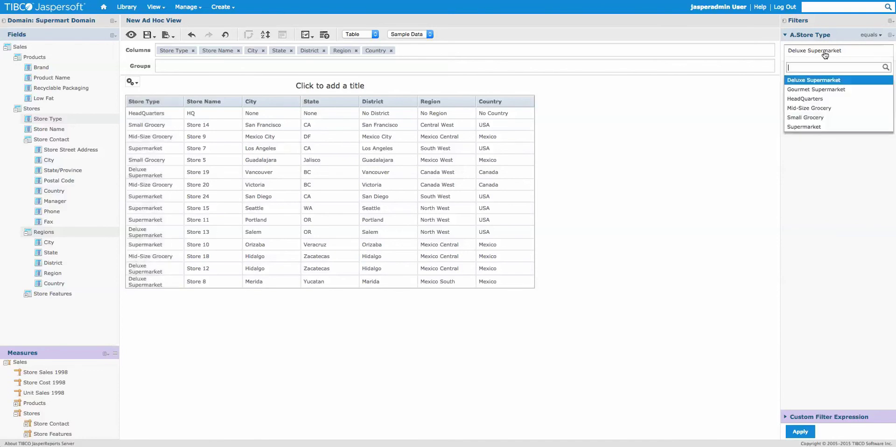
pyautogui.click(799, 431)
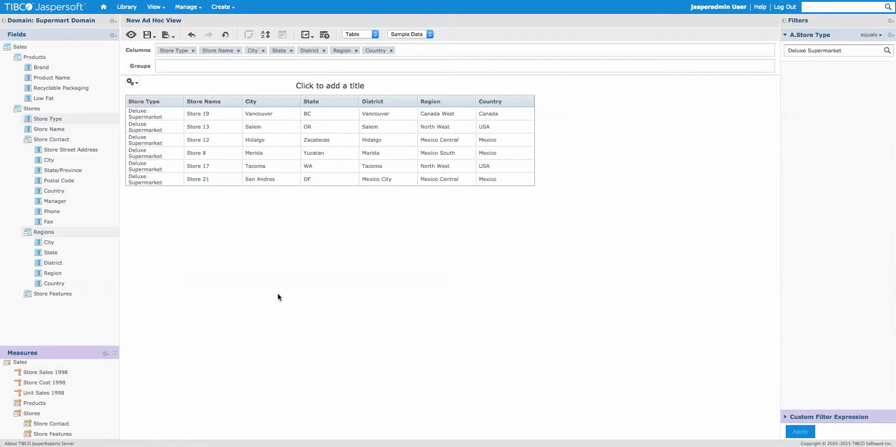
# Title the table 'Store Information Table'
pyautogui.click(301, 85)
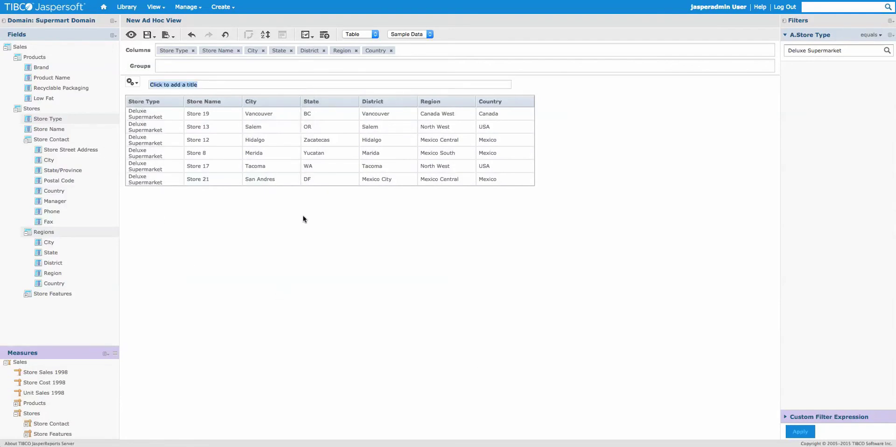
pyautogui.write('Store Information Table')
pyautogui.press('Return')
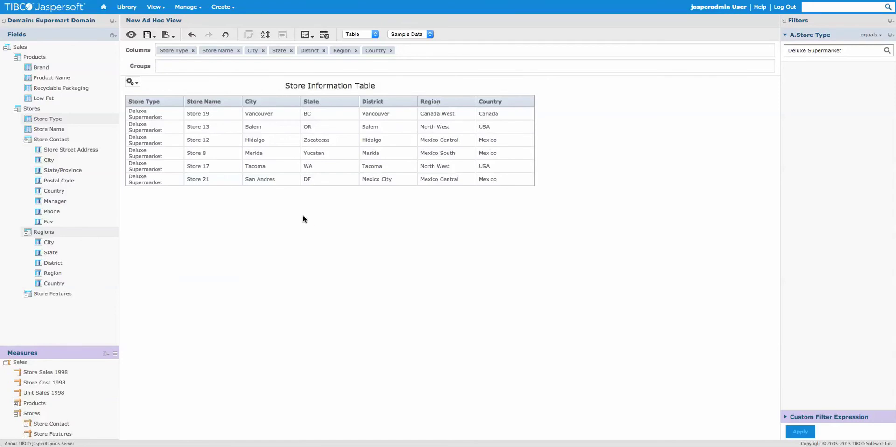
# Save the table as 'Store Information Table View' in the Drill Down Example folder
pyautogui.click(149, 35)
pyautogui.click(155, 46)
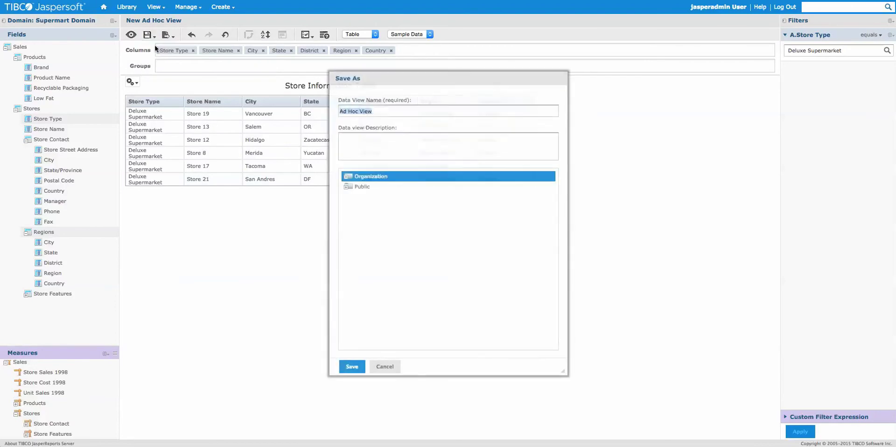
pyautogui.write('Store Information ')
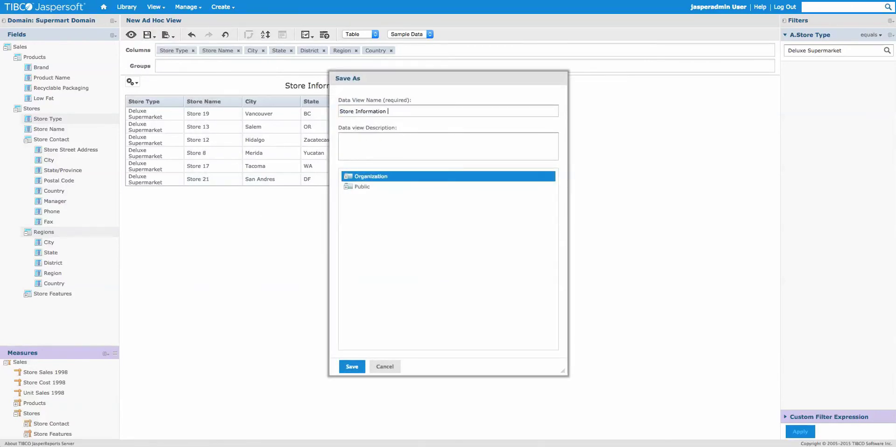
pyautogui.write('Table View')
pyautogui.click(345, 186)
pyautogui.click(357, 218)
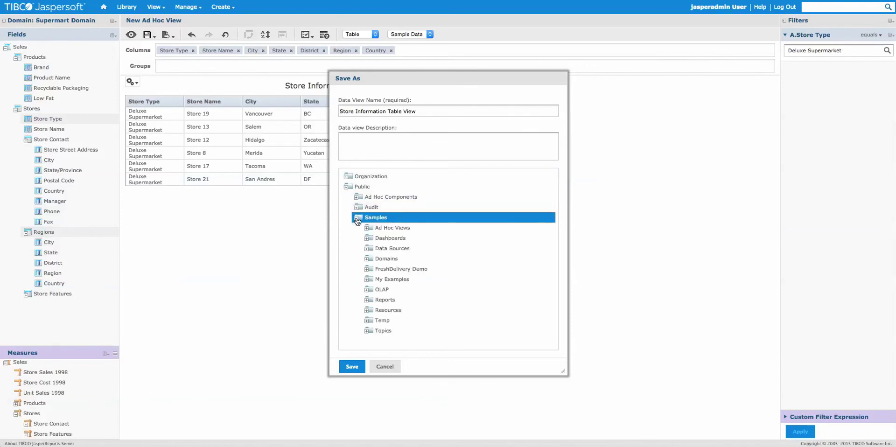
pyautogui.click(368, 280)
pyautogui.click(413, 300)
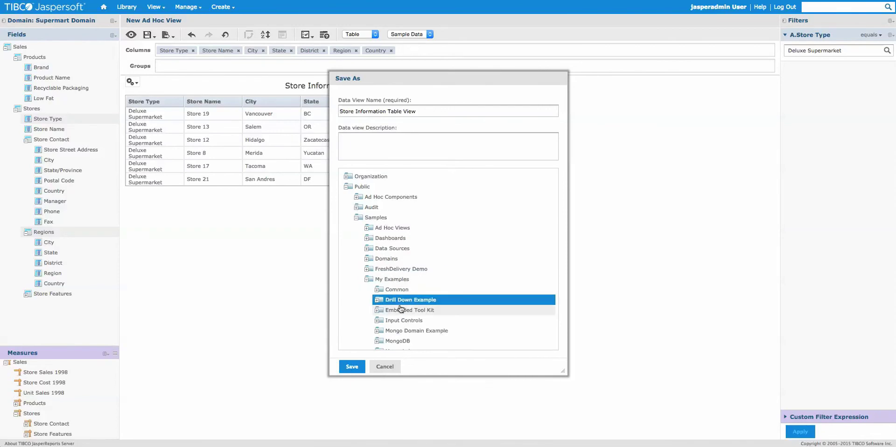
pyautogui.click(359, 364)
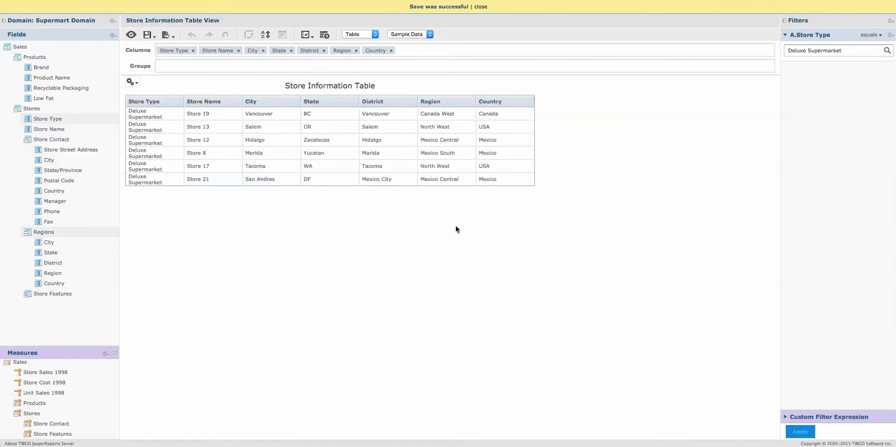
pyautogui.click(482, 7)
# Start a new dashboard and show existing content in Folder View
pyautogui.moveTo(222, 8)
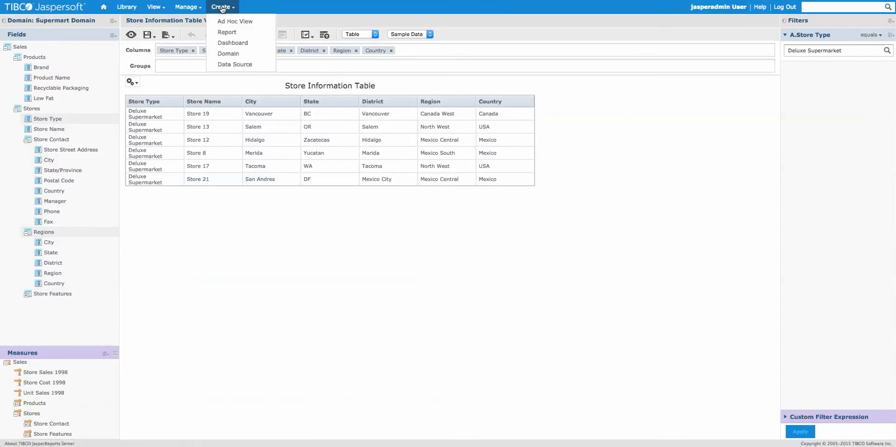
pyautogui.click(229, 44)
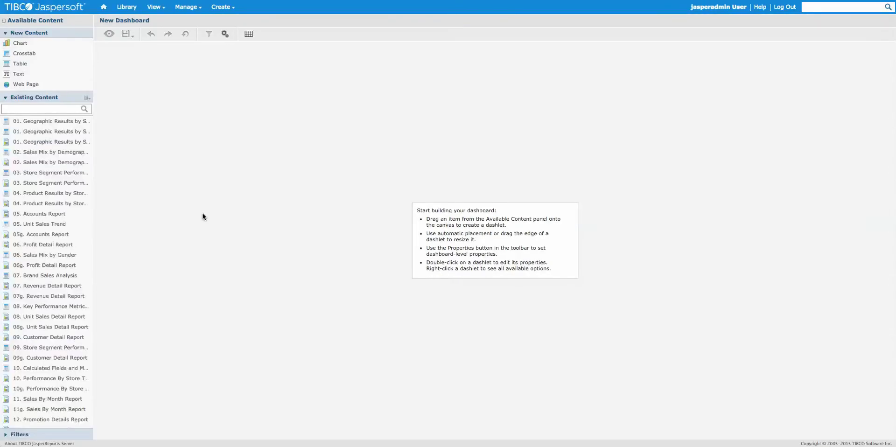
pyautogui.click(86, 99)
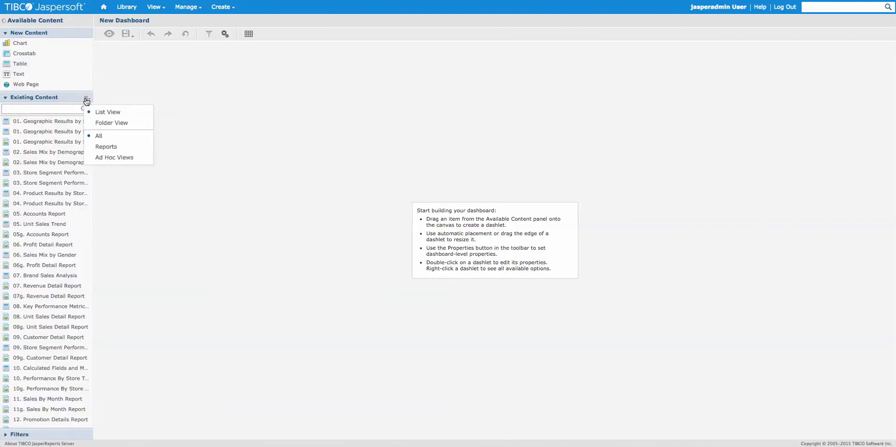
pyautogui.click(110, 122)
# Widen the content panel and expand Public > Samples > My Examples > Drill Down Example
pyautogui.moveTo(96, 125); pyautogui.dragTo(123, 125)
pyautogui.click(6, 131)
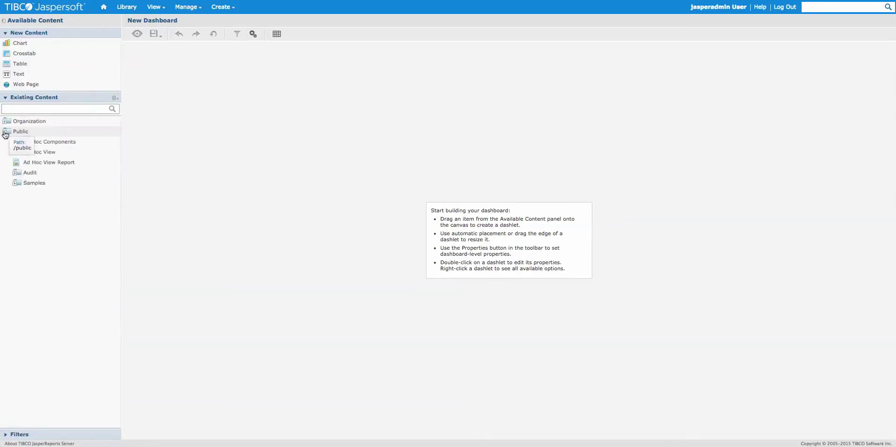
pyautogui.click(17, 182)
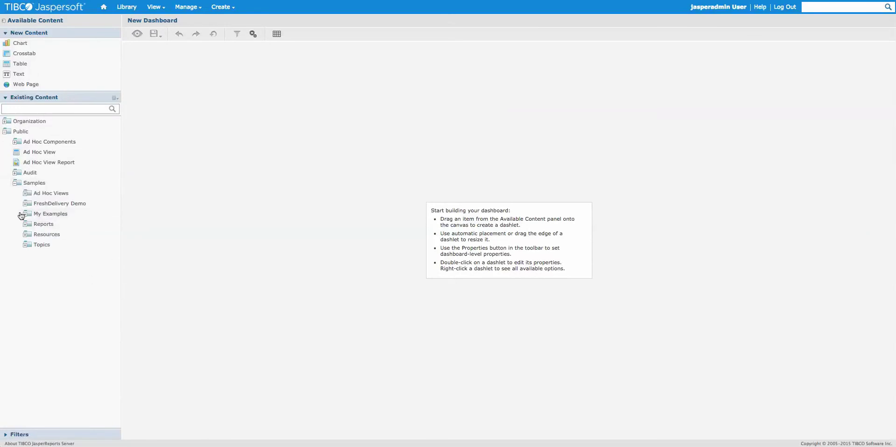
pyautogui.click(26, 214)
pyautogui.click(36, 234)
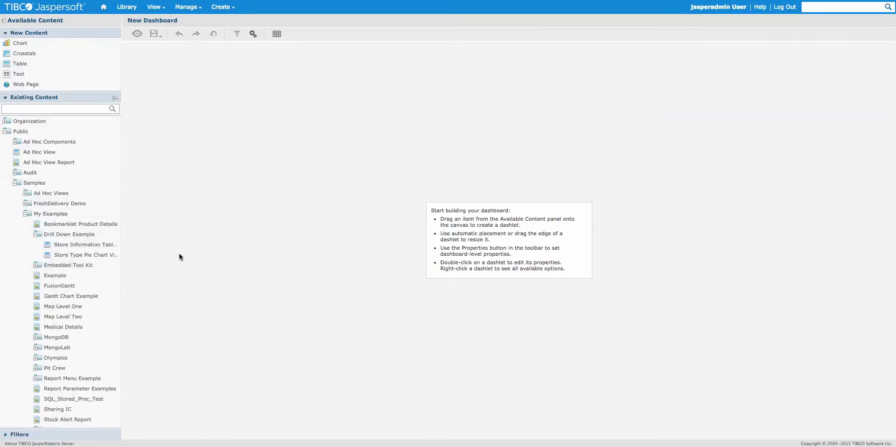
# Place the Store Type Pie Chart View on the left and Store Information Table View on the right
pyautogui.moveTo(96, 255); pyautogui.dragTo(303, 128)
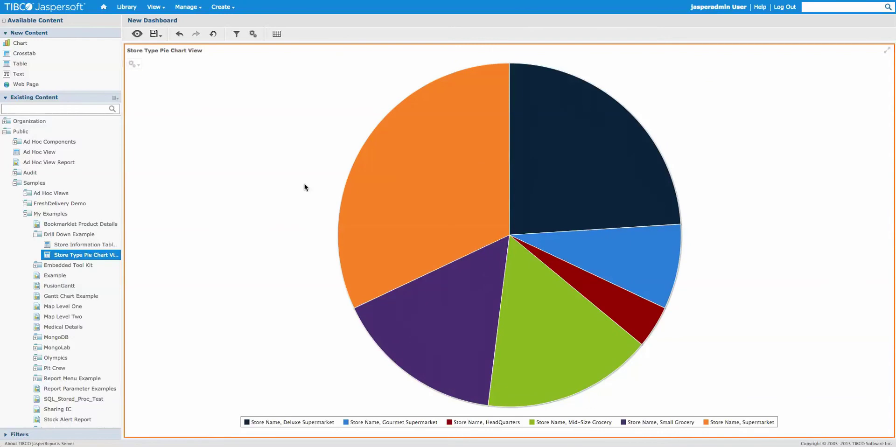
pyautogui.click(77, 245)
pyautogui.moveTo(78, 248); pyautogui.dragTo(712, 226)
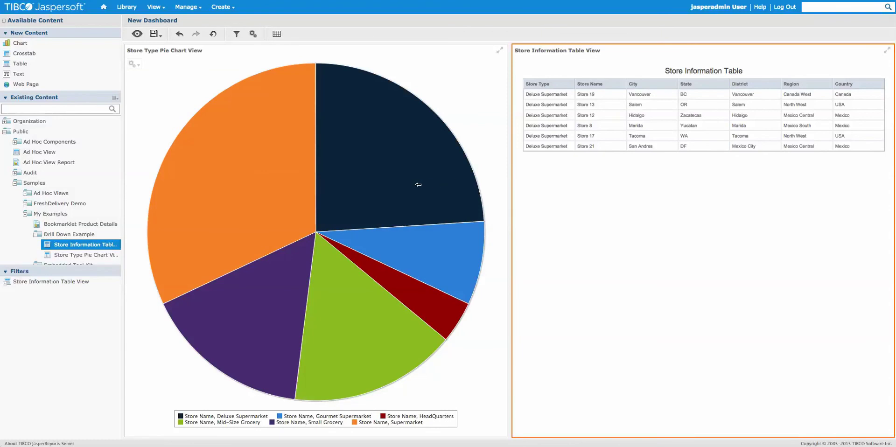
# Narrow the pie chart dashlet and widen the Store Information table into the freed space
pyautogui.click(502, 178)
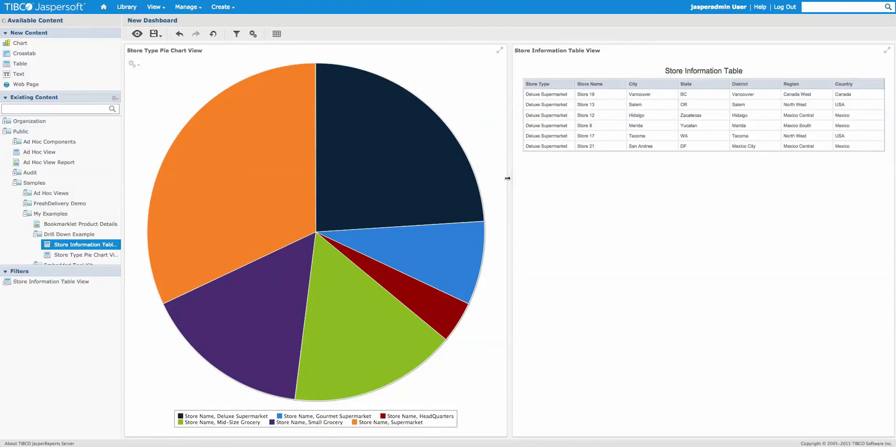
pyautogui.moveTo(504, 178); pyautogui.dragTo(411, 178)
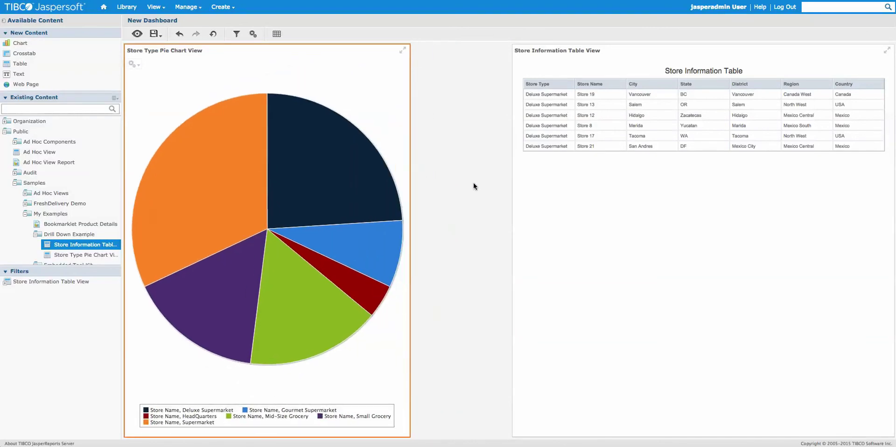
pyautogui.click(512, 182)
pyautogui.moveTo(512, 179); pyautogui.dragTo(421, 178)
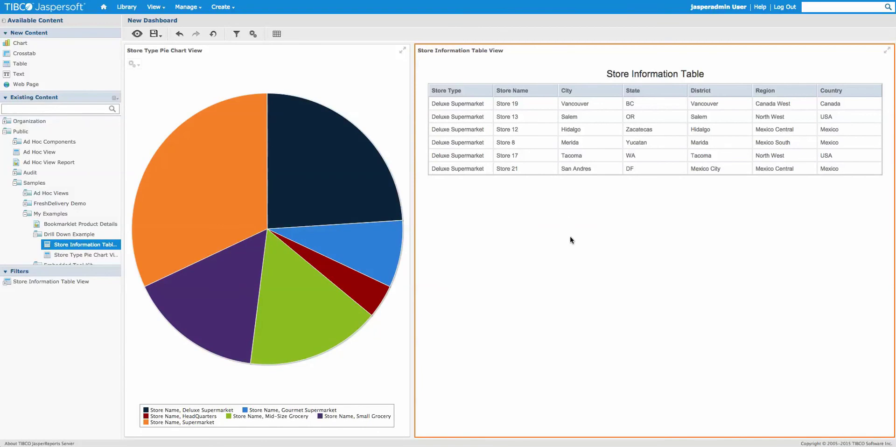
pyautogui.click(394, 121)
pyautogui.click(485, 205)
pyautogui.click(306, 162)
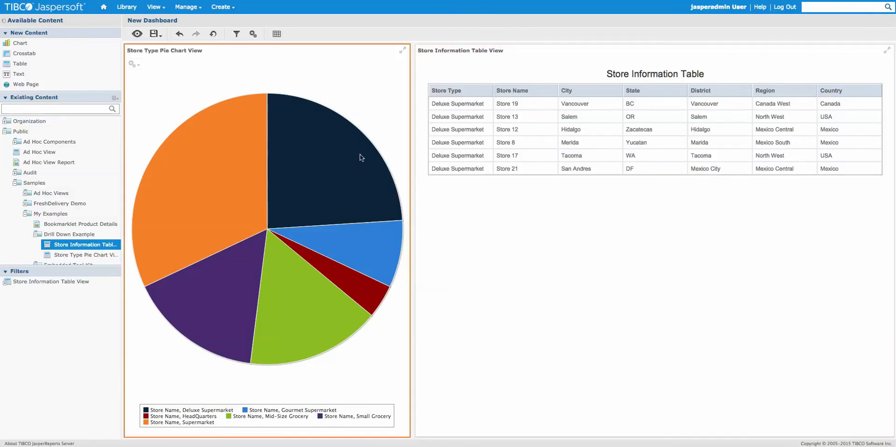
pyautogui.click(518, 144)
pyautogui.click(310, 154)
# Enable chart hyperlinks on the pie chart with the Update dashboard action and choose Create Links
pyautogui.rightClick(288, 138)
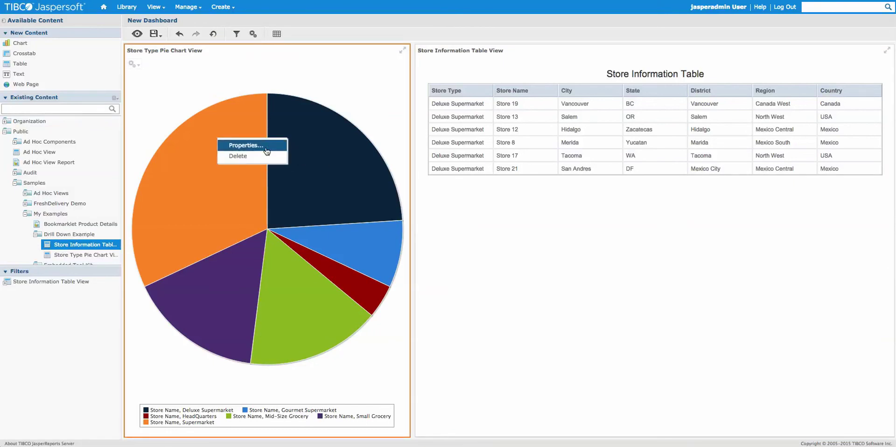
pyautogui.click(269, 149)
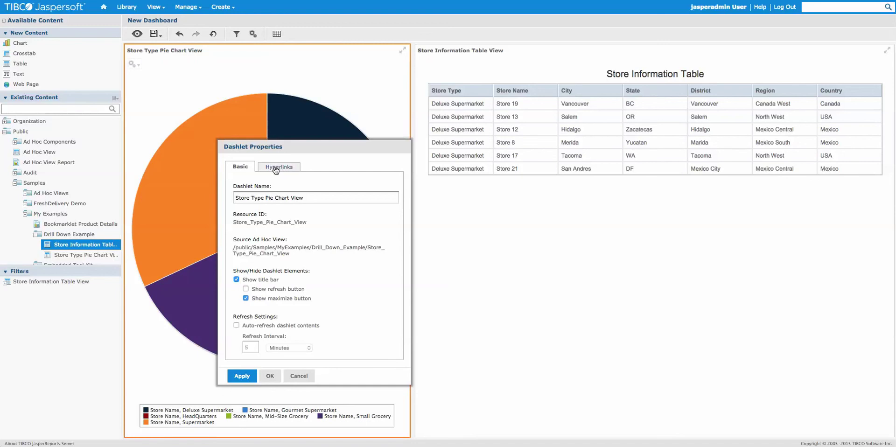
pyautogui.click(276, 168)
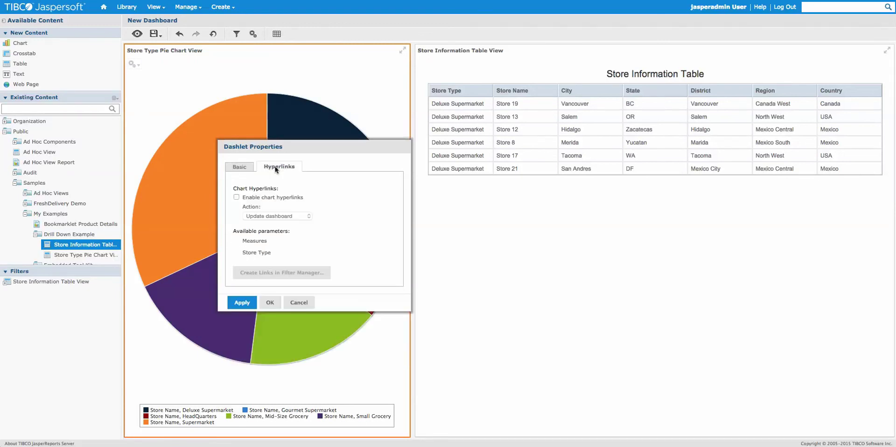
pyautogui.click(236, 197)
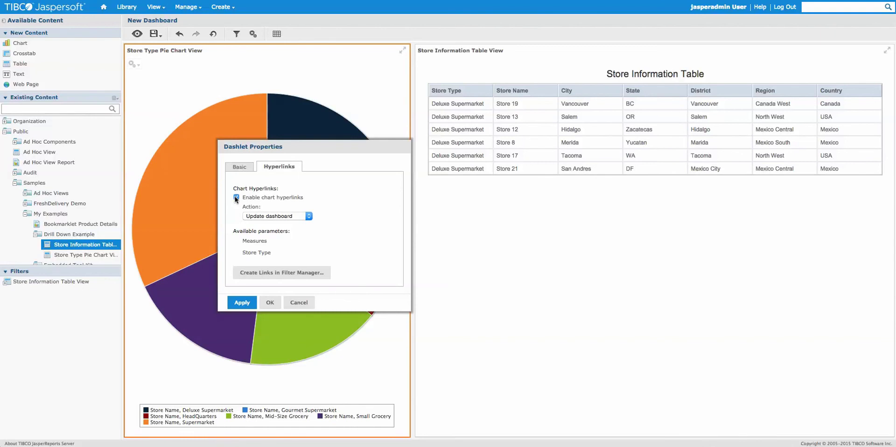
pyautogui.click(294, 216)
pyautogui.click(359, 211)
pyautogui.click(260, 274)
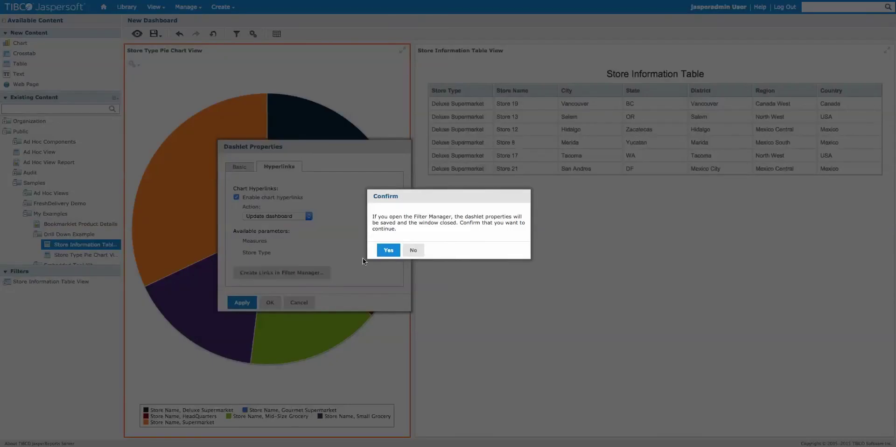
# In Filter Manager, target Store Information Table View's Store Type parameter and confirm
pyautogui.click(390, 251)
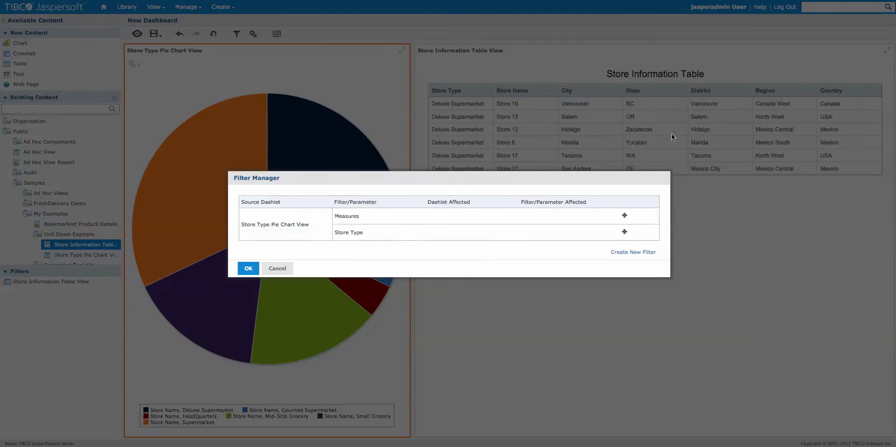
pyautogui.click(625, 233)
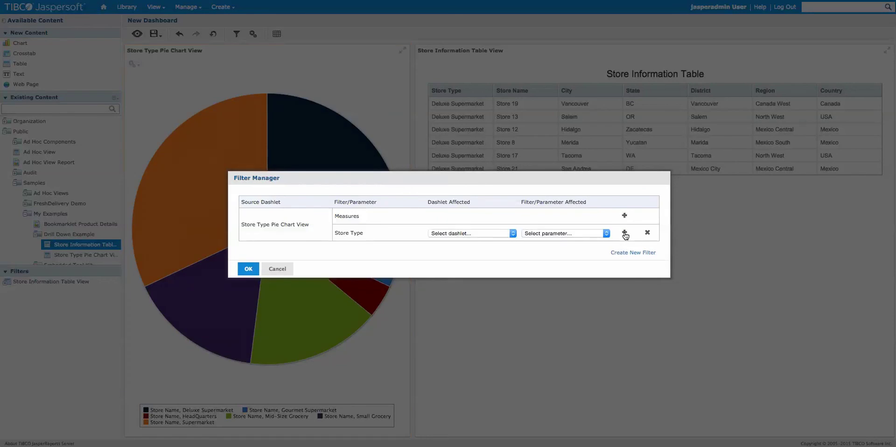
pyautogui.click(452, 232)
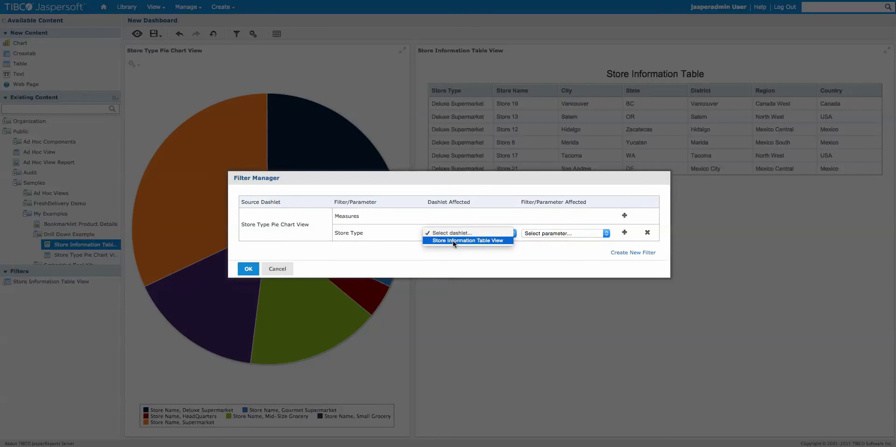
pyautogui.click(452, 241)
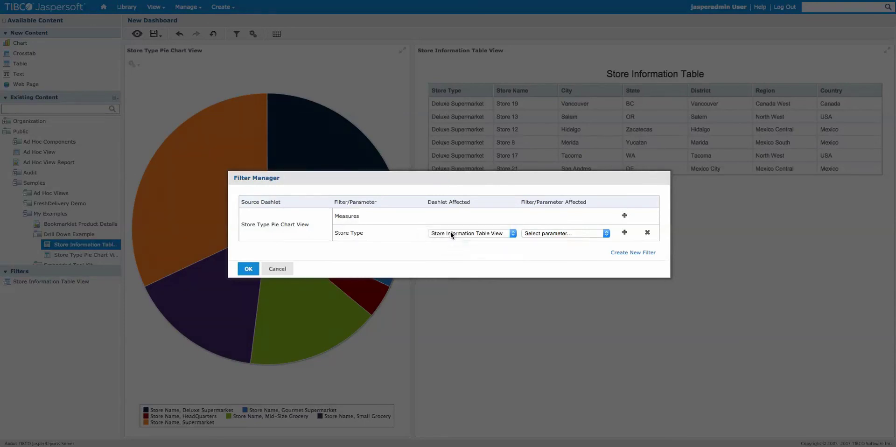
pyautogui.click(544, 233)
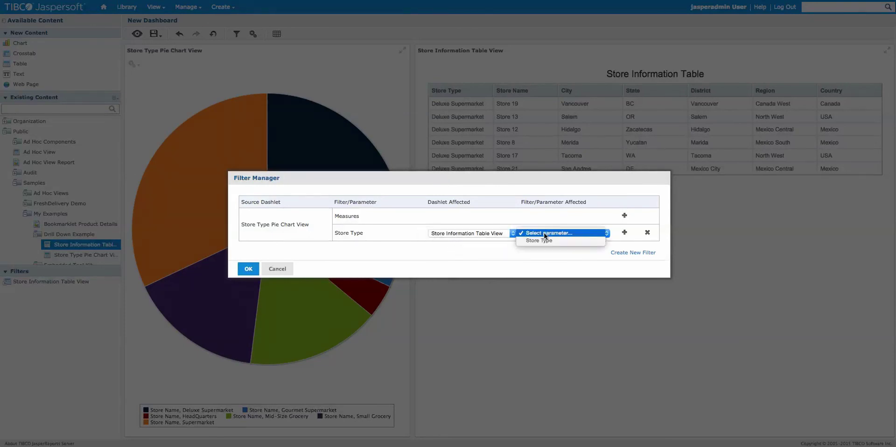
pyautogui.click(543, 241)
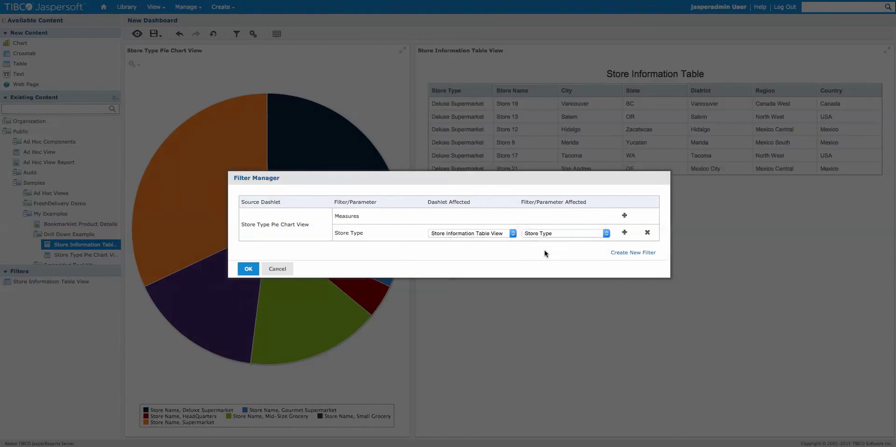
pyautogui.click(246, 269)
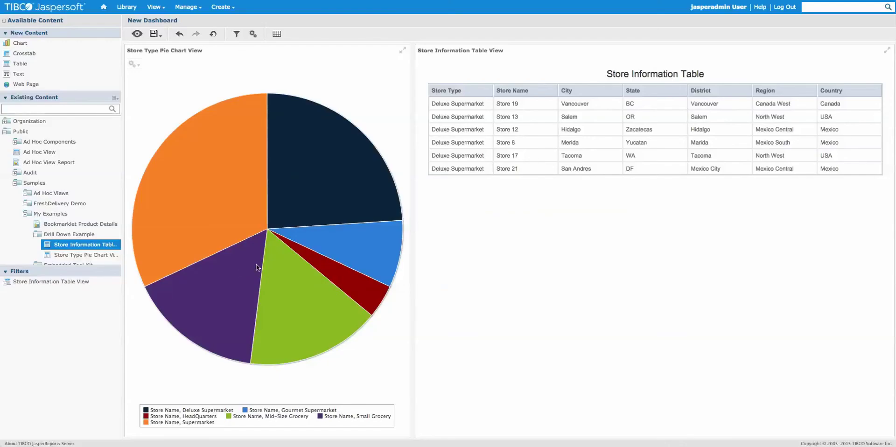
# Preview the dashboard and filter the table to Supermarket, then Small Grocery stores
pyautogui.click(138, 33)
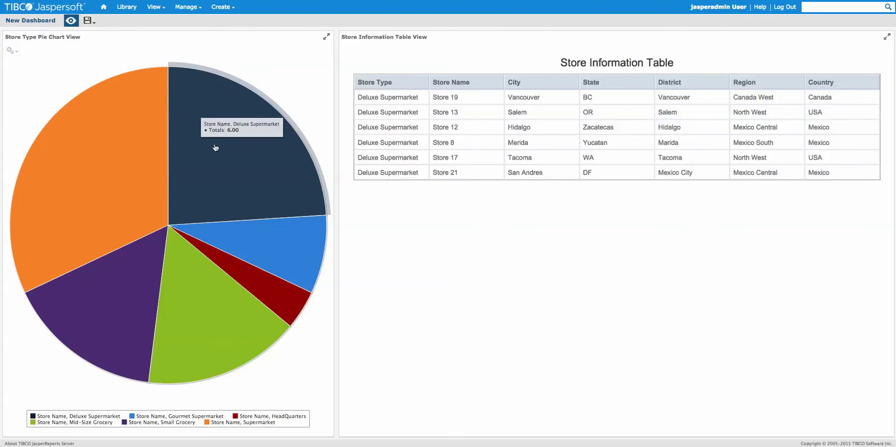
pyautogui.click(141, 150)
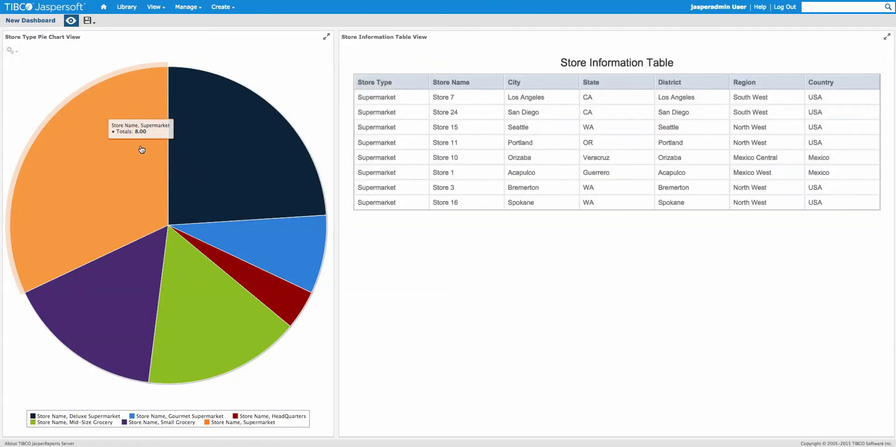
pyautogui.moveTo(141, 265)
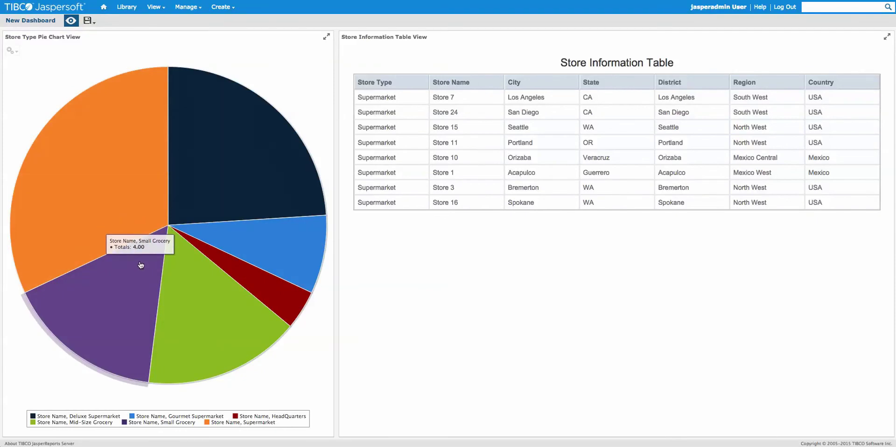
pyautogui.click(141, 265)
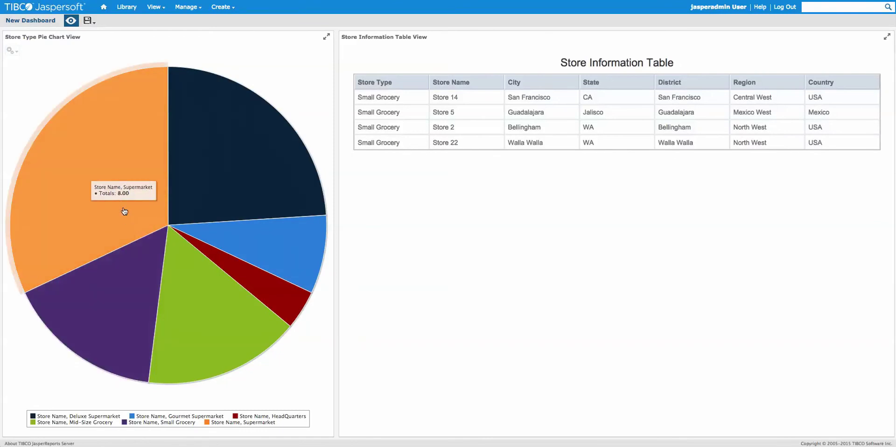
# Click the Supermarket, Deluxe, Gourmet and HeadQuarters slices to refilter the table
pyautogui.click(127, 211)
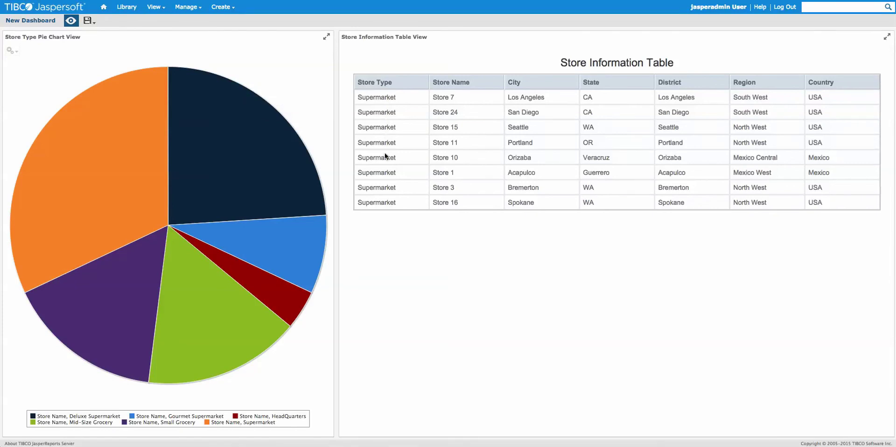
pyautogui.click(242, 181)
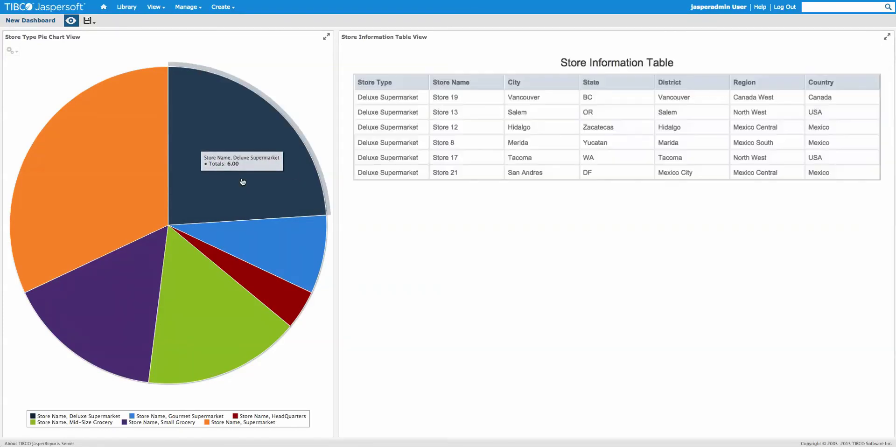
pyautogui.click(265, 247)
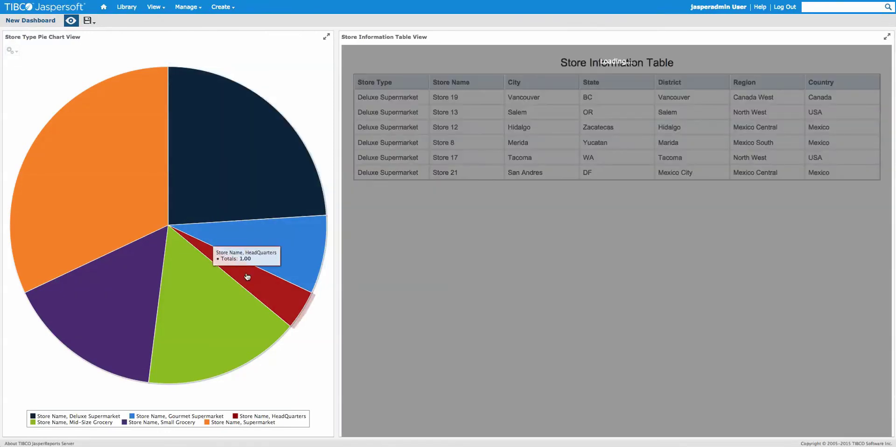
pyautogui.click(251, 276)
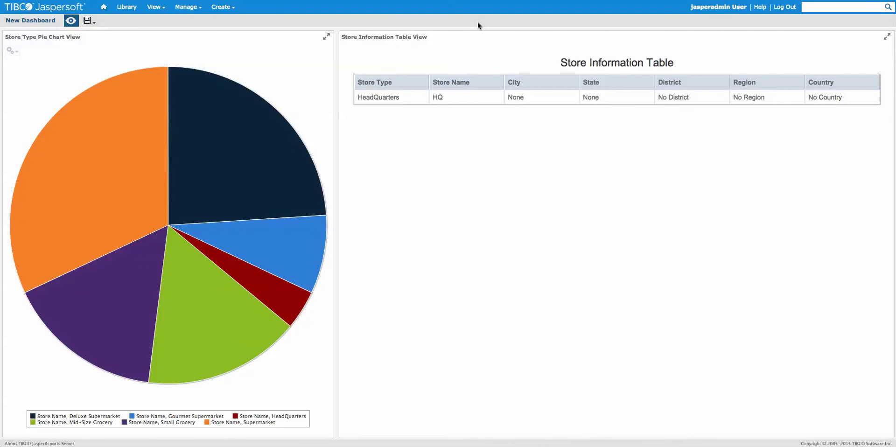
# Begin Save Dashboard and name it 'Drill Down Dashboard Example'
pyautogui.click(88, 20)
pyautogui.click(93, 33)
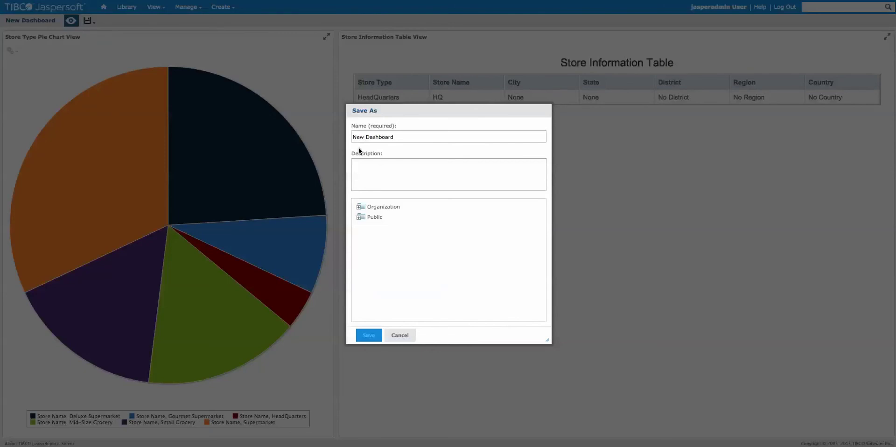
pyautogui.moveTo(404, 137); pyautogui.dragTo(353, 136)
pyautogui.write('Drill Down Dashboard Example')
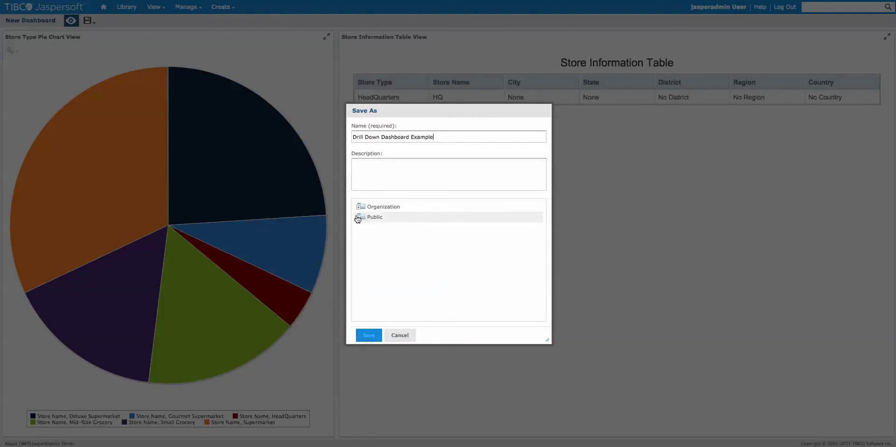
# Choose Public/Samples/My Examples/Drill Down Example as the location and save
pyautogui.click(359, 217)
pyautogui.click(371, 248)
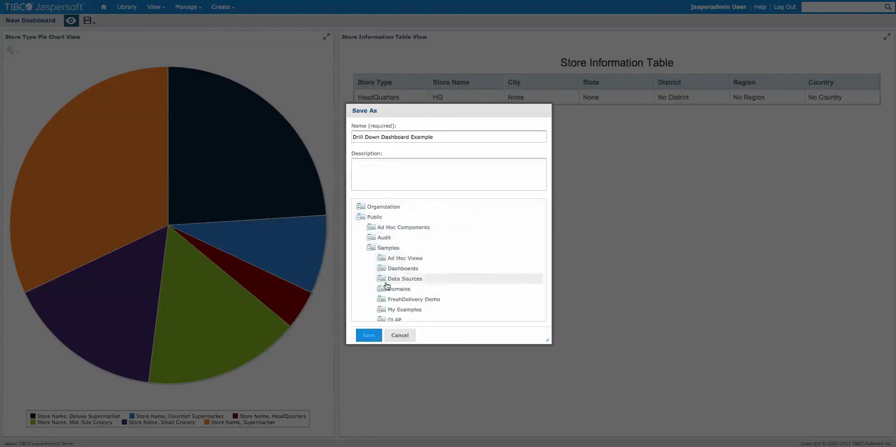
pyautogui.click(381, 310)
pyautogui.scroll(-2, 455, 298)
pyautogui.scroll(-2, 454, 297)
pyautogui.click(422, 248)
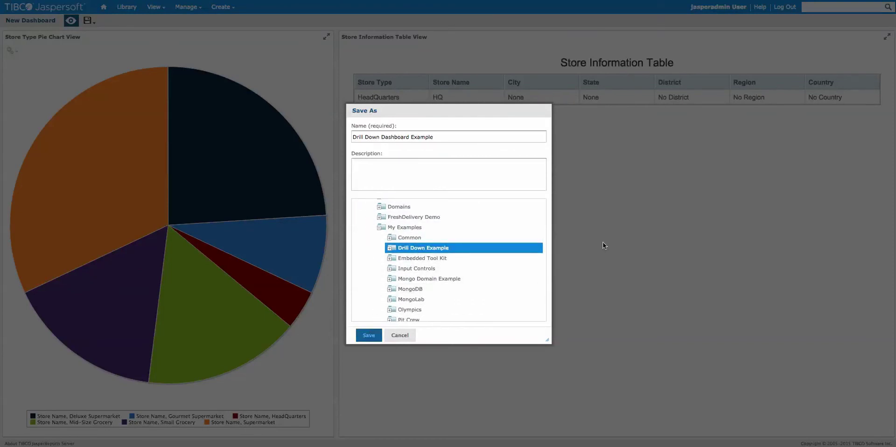
pyautogui.press('Return')
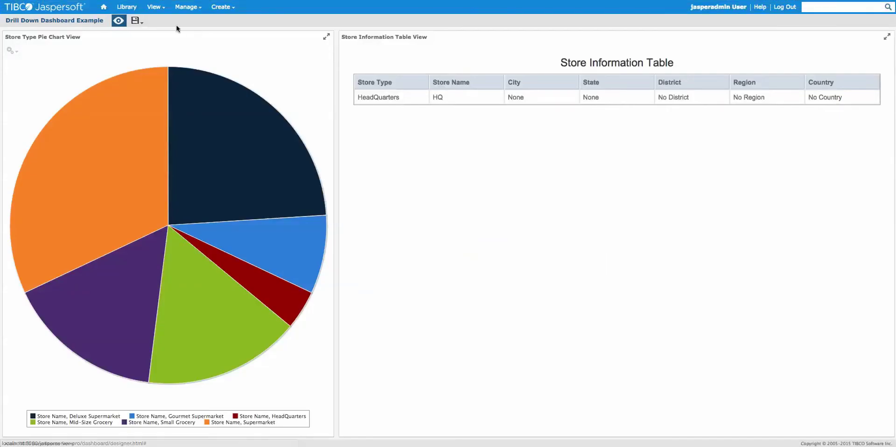
# Open Drill Down Dashboard Example from the repository and test its Gourmet and HeadQuarters slices
pyautogui.moveTo(154, 7)
pyautogui.click(159, 30)
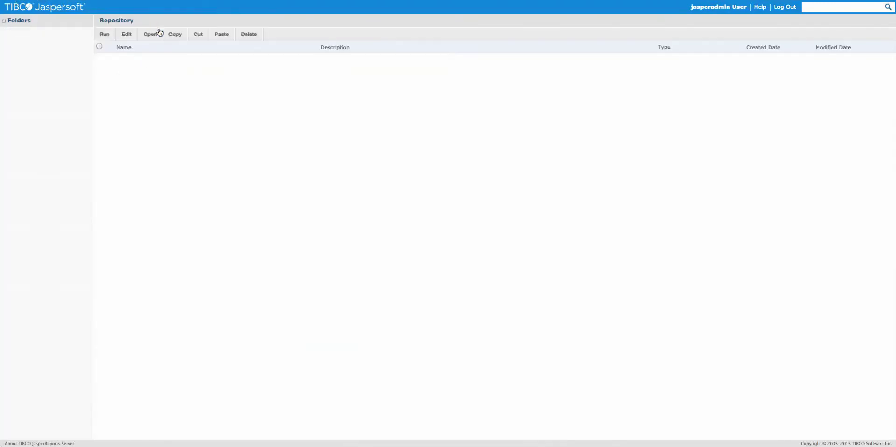
pyautogui.click(27, 136)
pyautogui.click(49, 160)
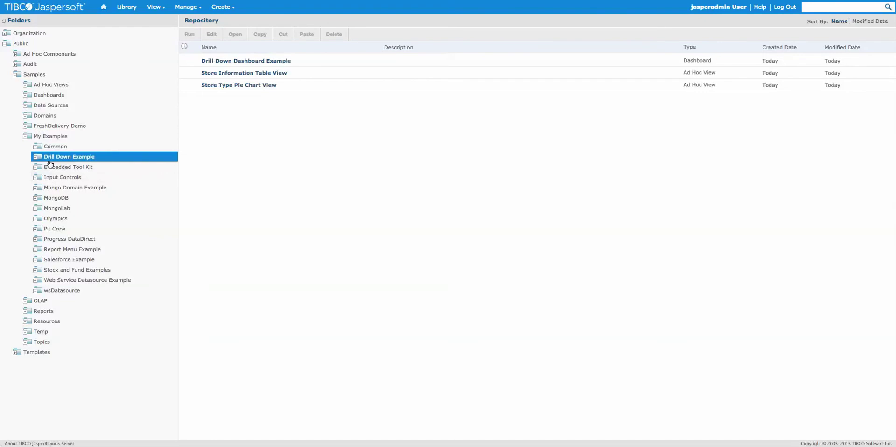
pyautogui.click(261, 61)
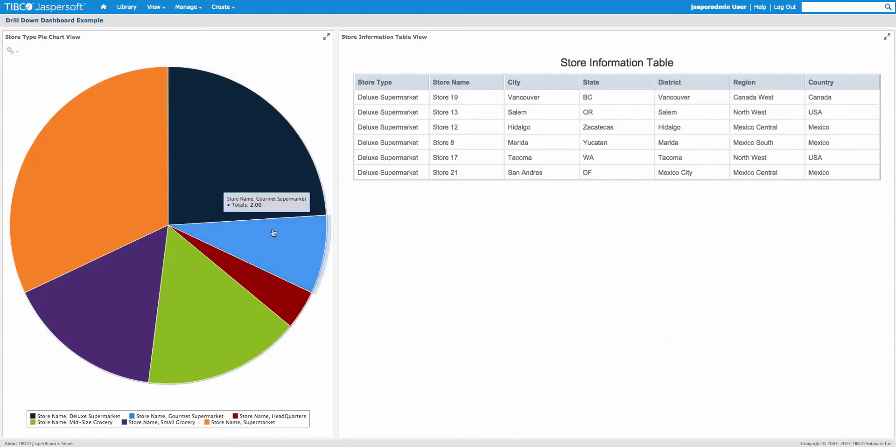
pyautogui.click(273, 233)
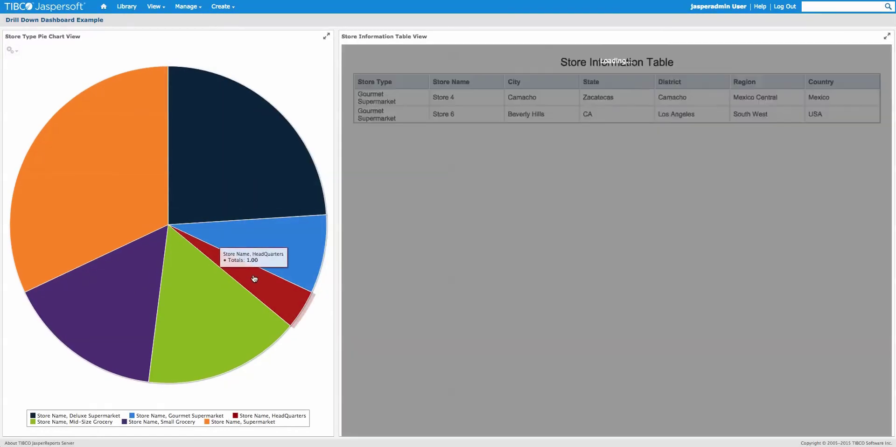
pyautogui.click(254, 278)
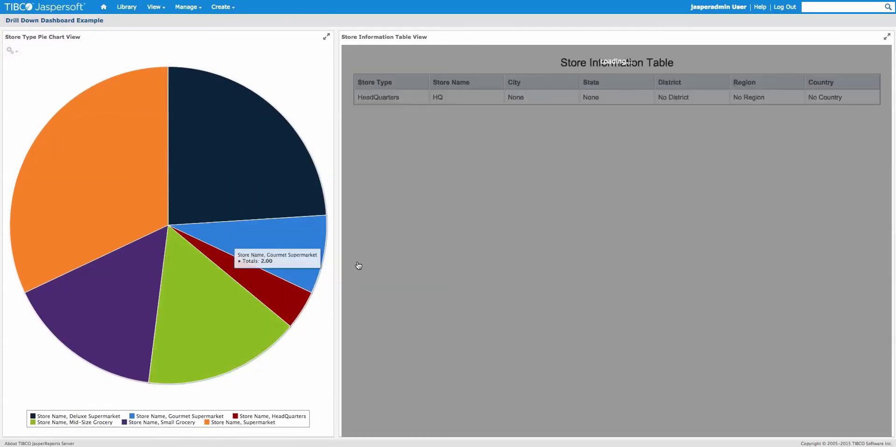